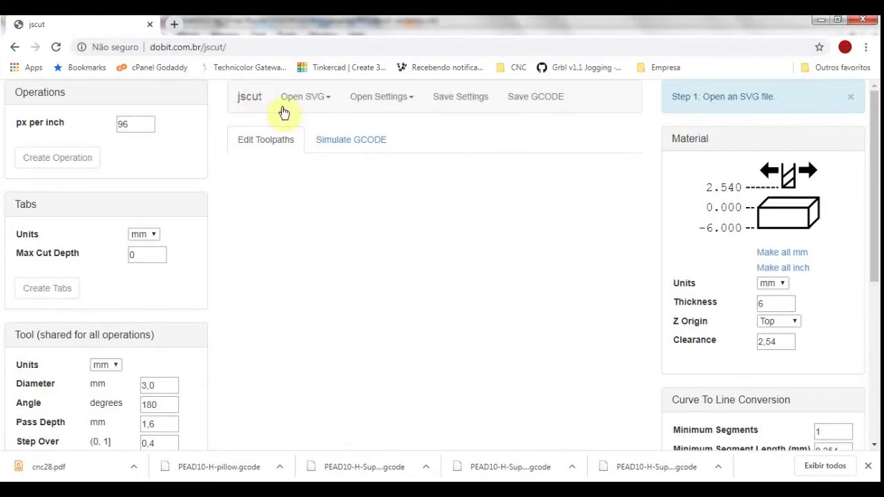
- Open the local SVG file "PEAD14-espaçador PEQ block castanha.svg", sorting the folder's files by date modified
left_click(306, 102)
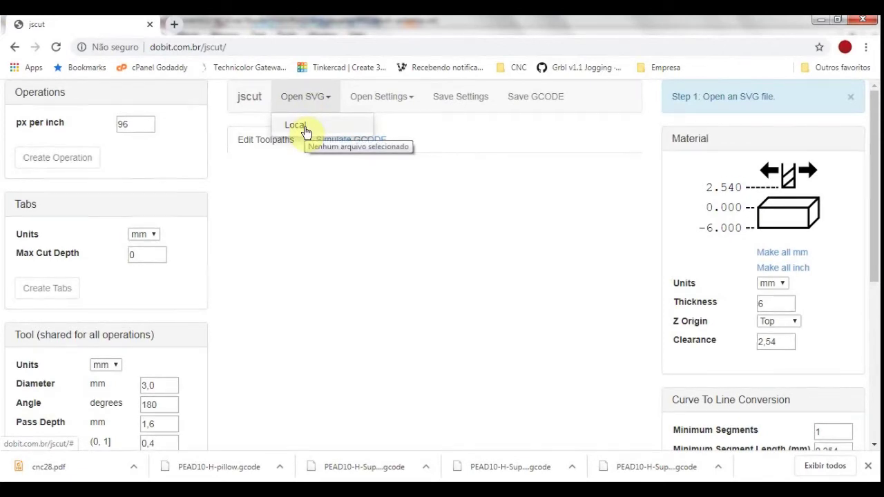
left_click(304, 126)
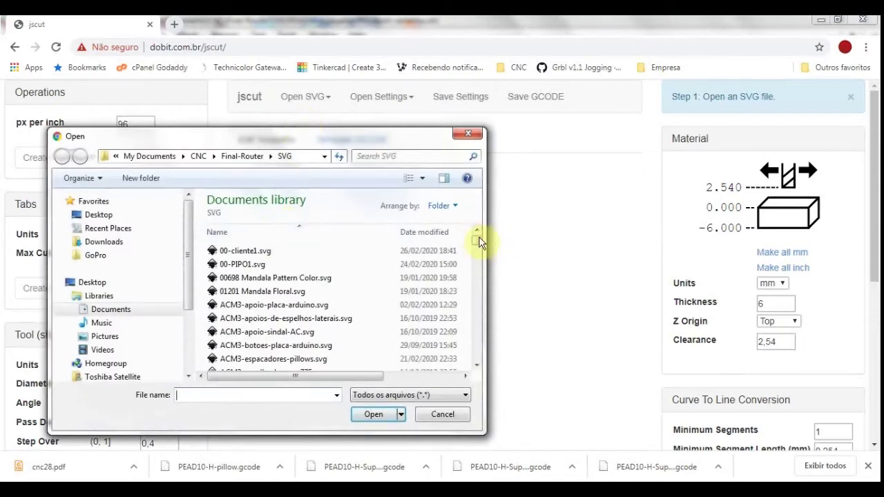
left_click(442, 233)
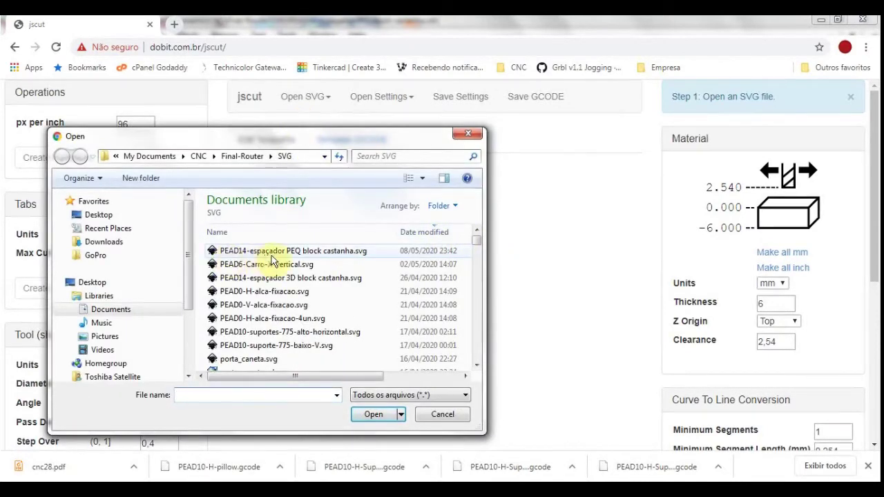
left_click(294, 252)
left_click(373, 414)
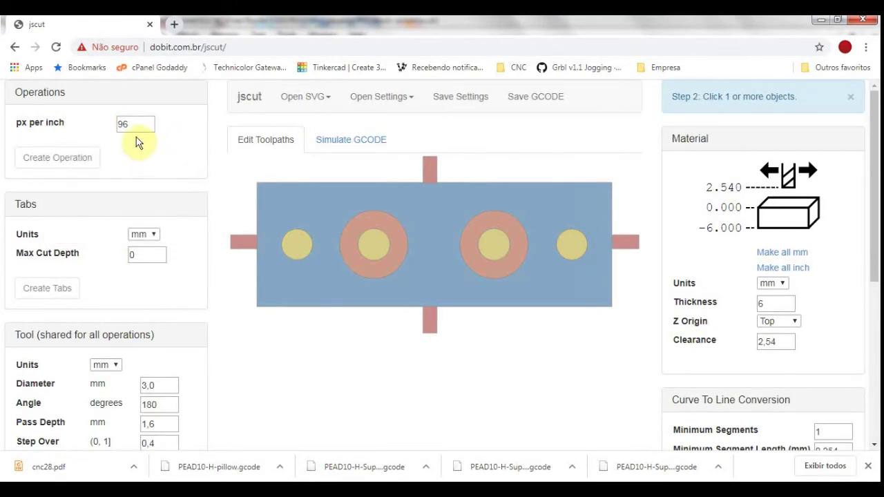
- Create holding tabs from the four small rectangles around the edges of the blue plate
mouse_move(129, 126)
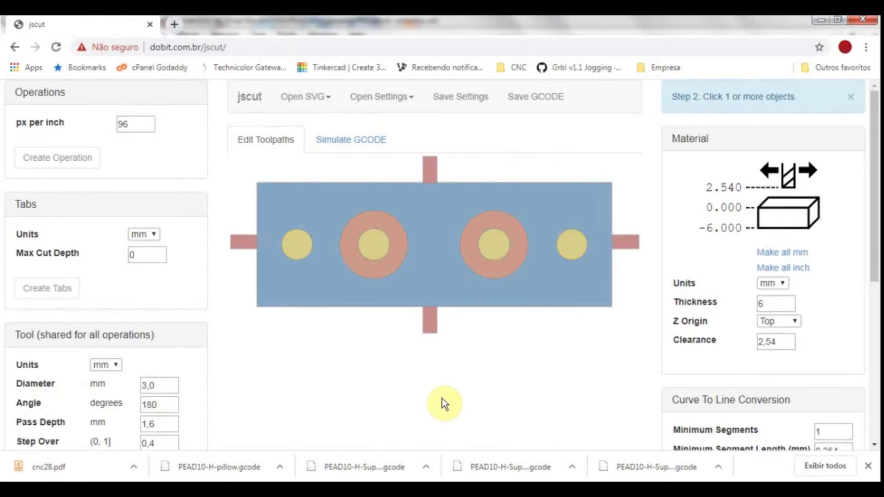
left_click(240, 249)
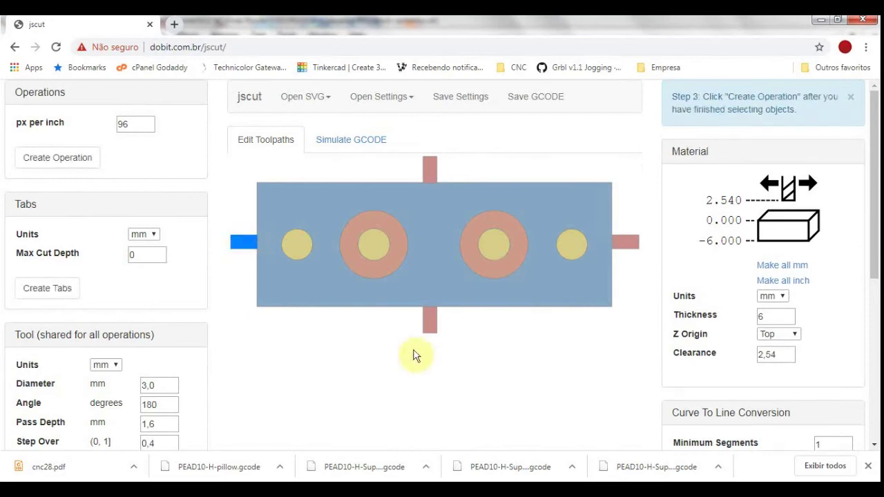
left_click(429, 322)
left_click(629, 242)
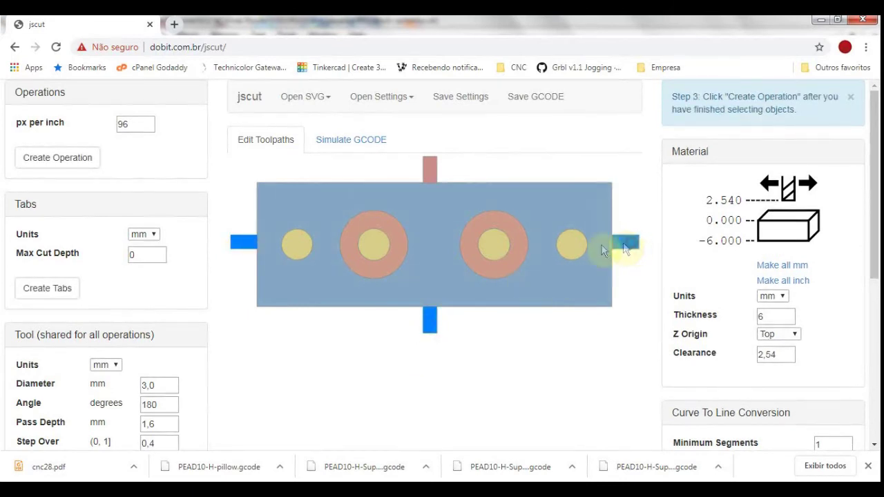
left_click(429, 171)
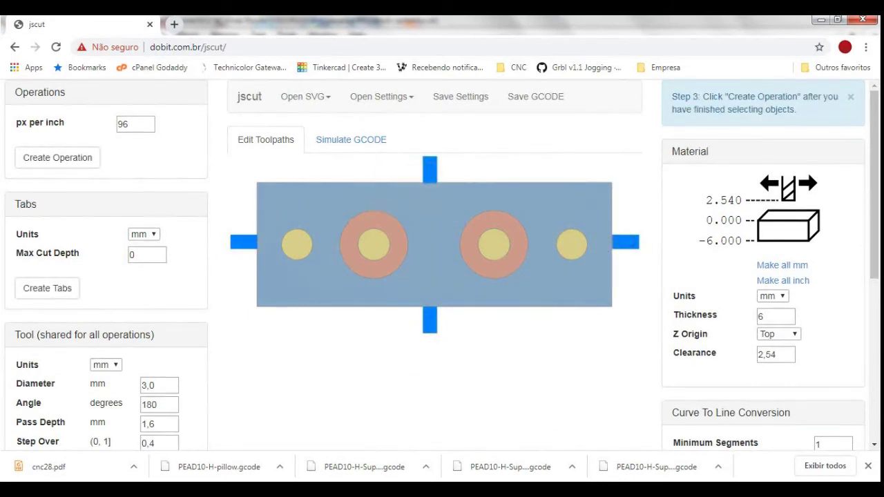
left_click(243, 248)
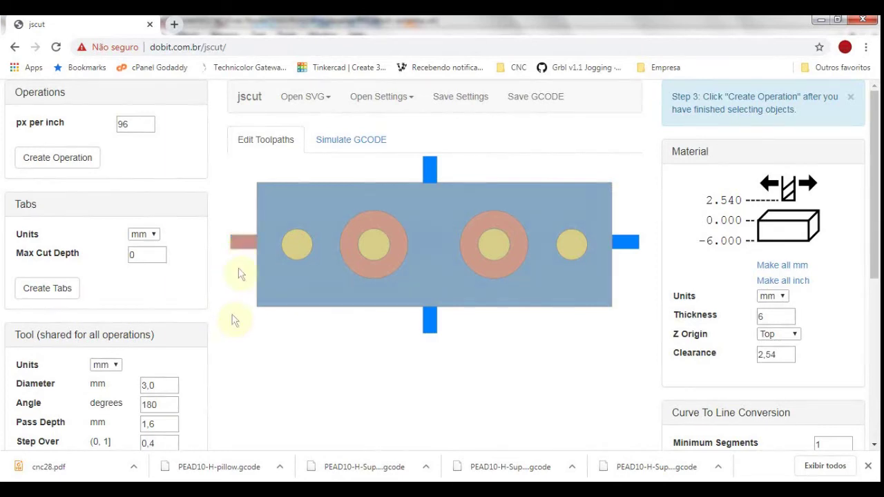
left_click(243, 248)
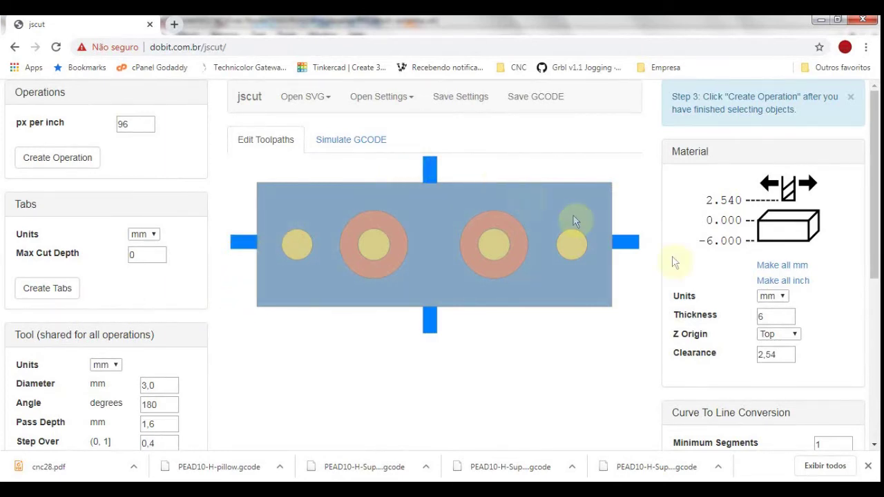
left_click(48, 294)
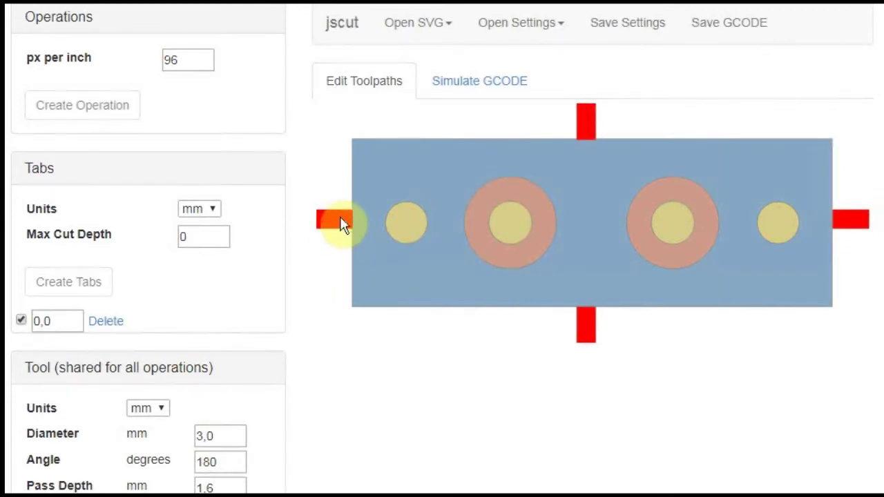
- Set the maximum cut depth of the tabs to 12 mm
left_click(220, 233)
left_click(220, 233)
left_click(220, 232)
left_click(221, 233)
left_click(221, 232)
left_click(220, 233)
left_click(221, 233)
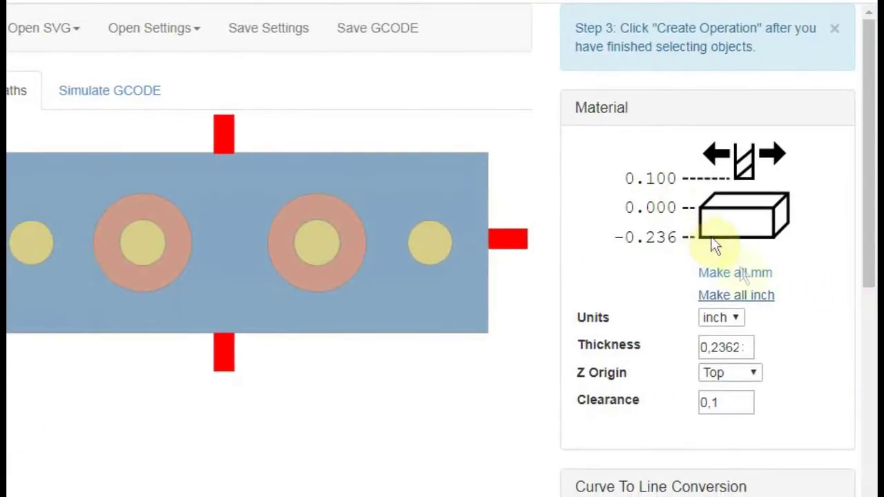
- Convert all units to mm and set the material thickness to 14 mm
left_click(748, 277)
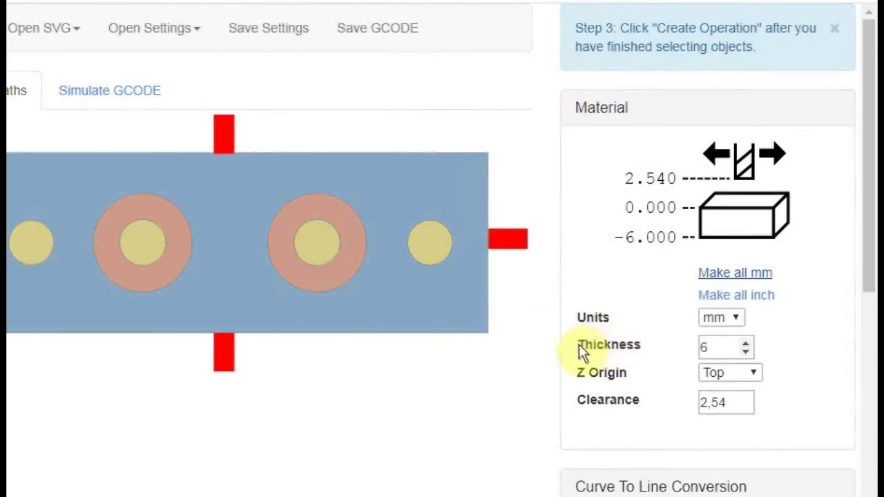
double_click(747, 343)
double_click(747, 344)
double_click(748, 343)
left_click(748, 344)
left_click(748, 343)
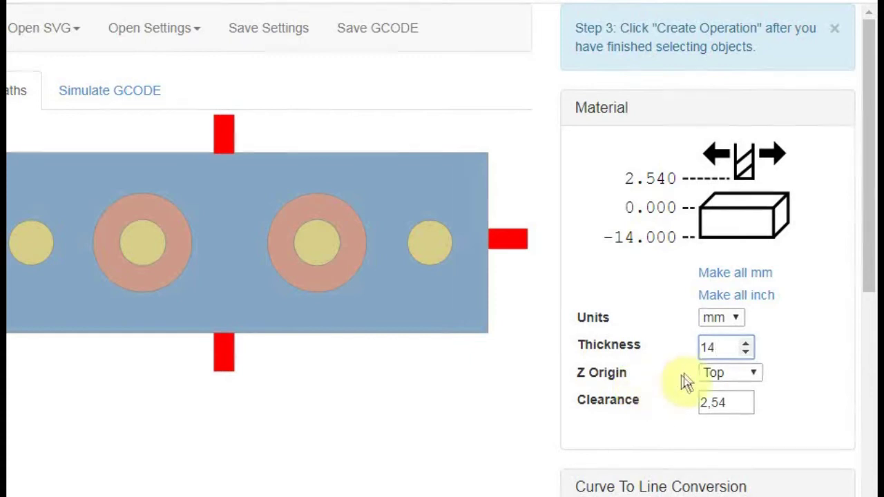
- Try Bottom as the material's Z origin and return it to Top
left_click(757, 374)
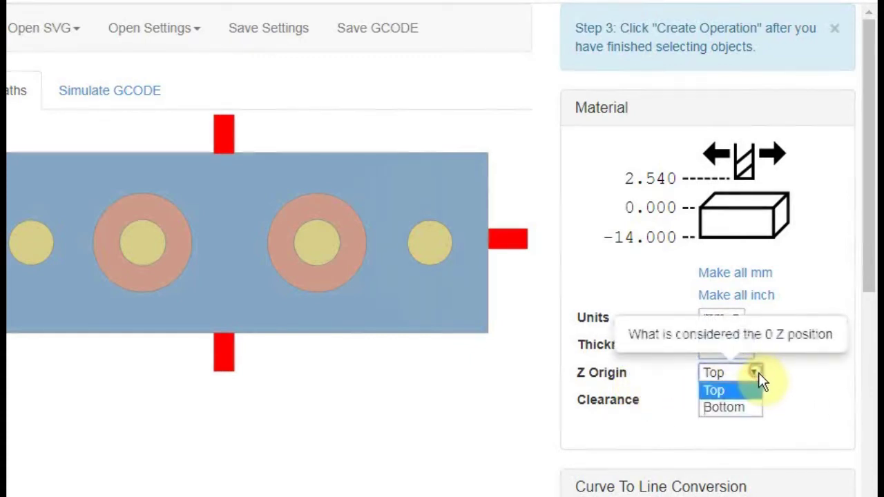
left_click(744, 407)
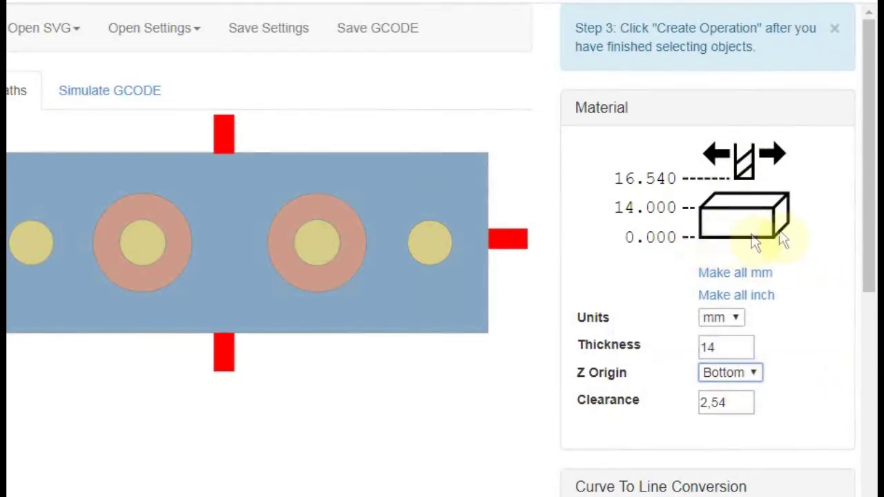
left_click(756, 375)
left_click(742, 391)
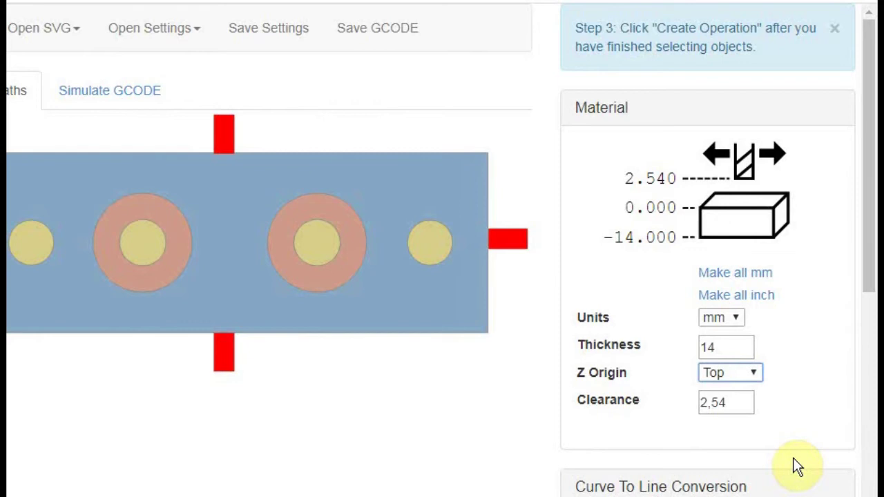
- Try a tool diameter of 1,5 mm and step the value up and down
mouse_move(714, 405)
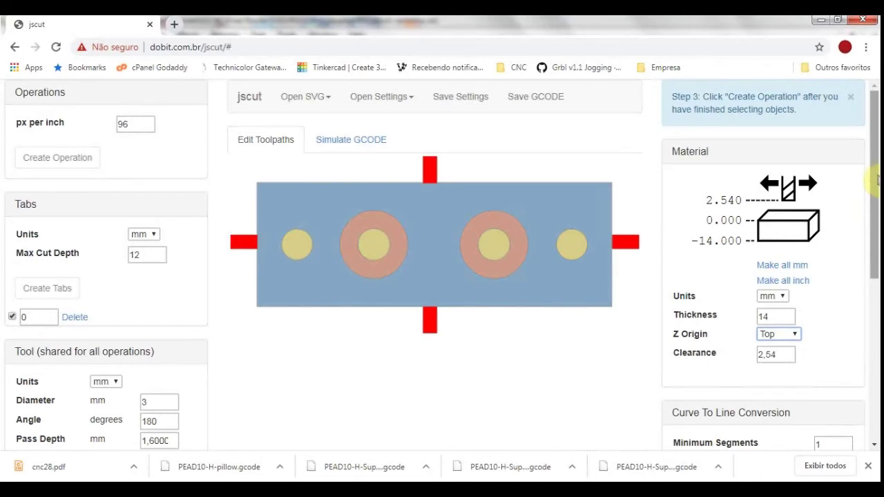
left_click_drag(874, 180, 876, 264)
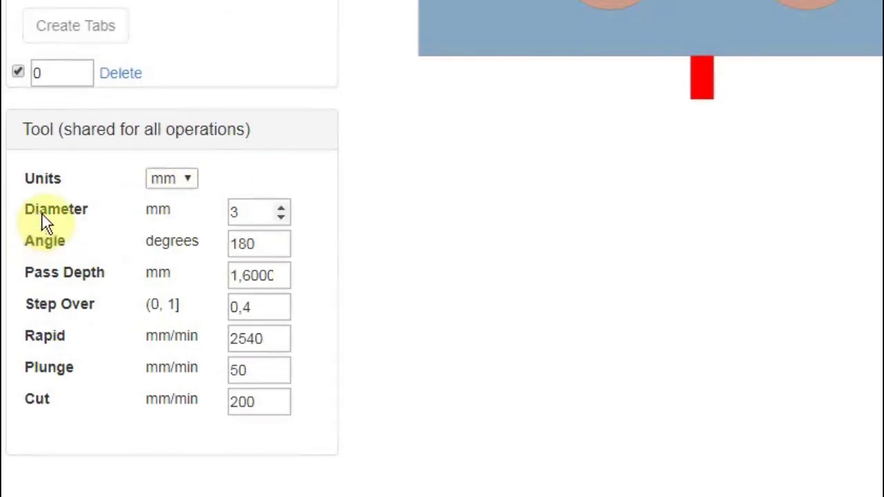
mouse_move(239, 213)
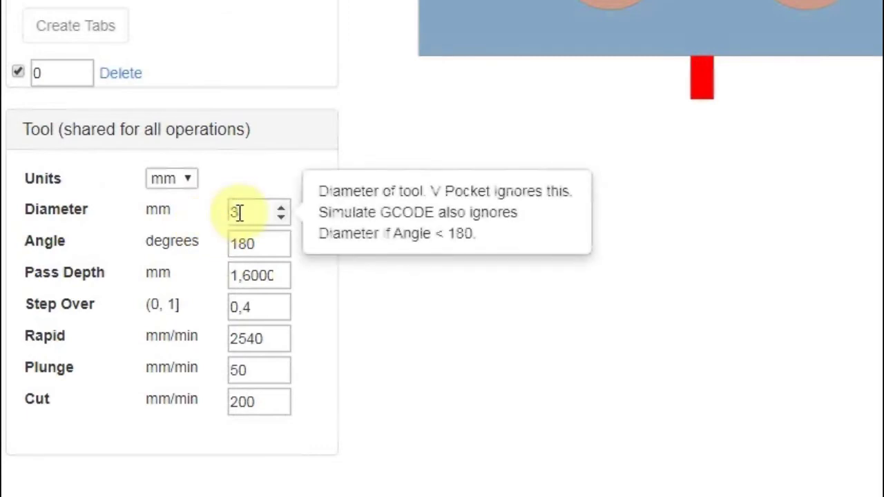
double_click(234, 214)
type("1,5")
mouse_move(277, 247)
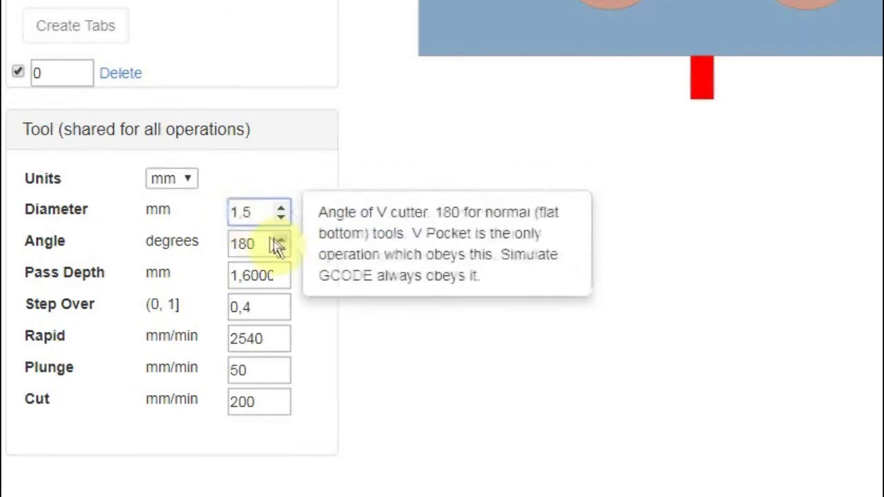
left_click_drag(237, 213, 255, 218)
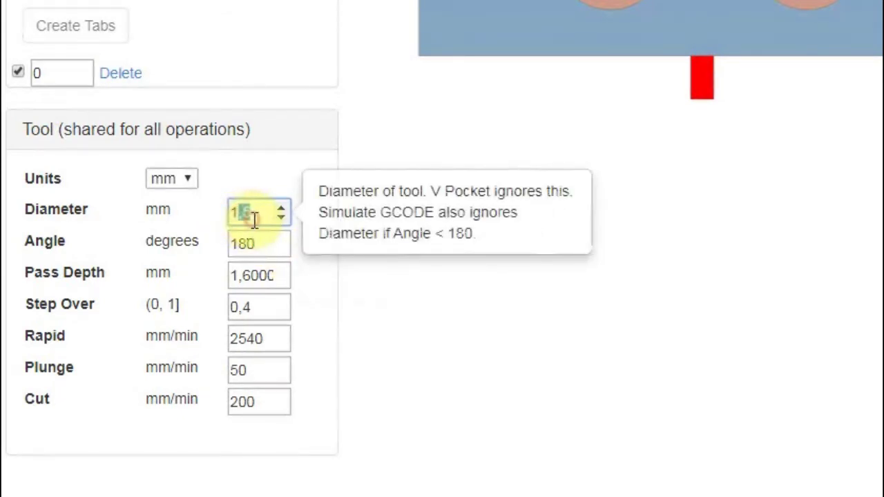
left_click(284, 209)
left_click(281, 218)
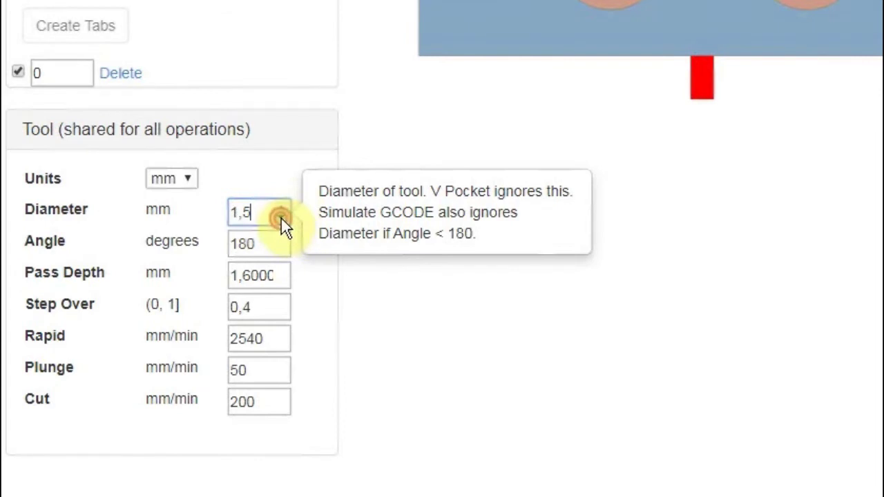
left_click(282, 210)
left_click(282, 209)
- Set the tool diameter to 3,0 mm
double_click(247, 215)
type("3,0")
left_click(247, 245)
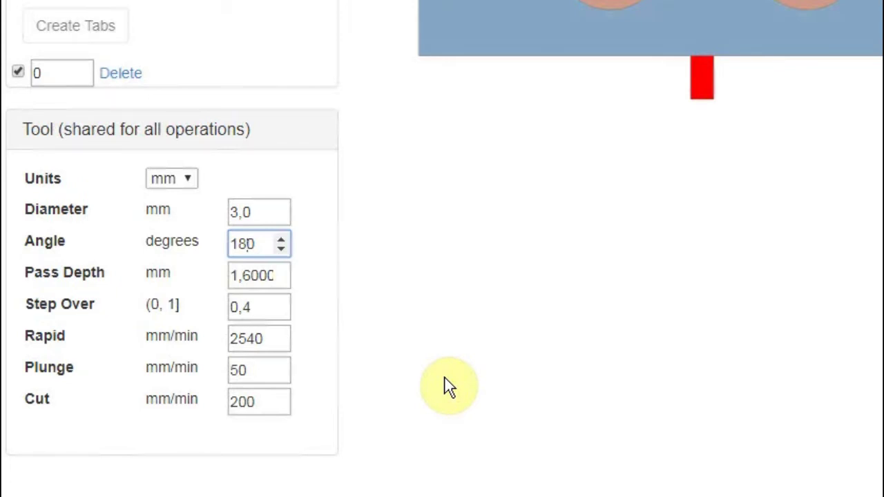
- Set the tool's pass depth to 0,8 mm
left_click(253, 277)
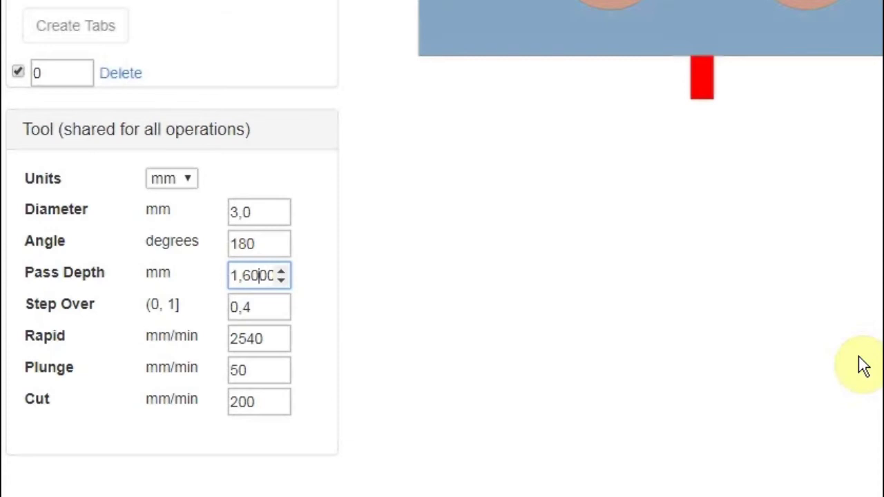
scroll(865, 366, "up", 3)
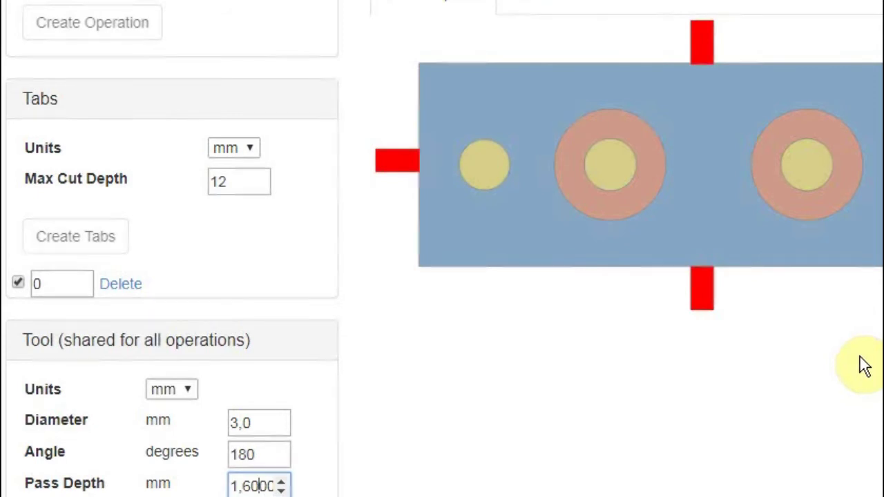
scroll(846, 355, "down", 2)
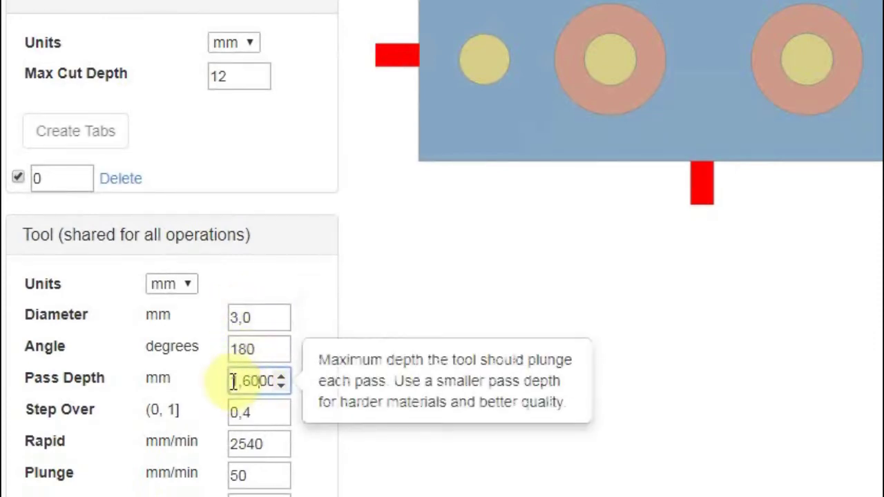
left_click(363, 453)
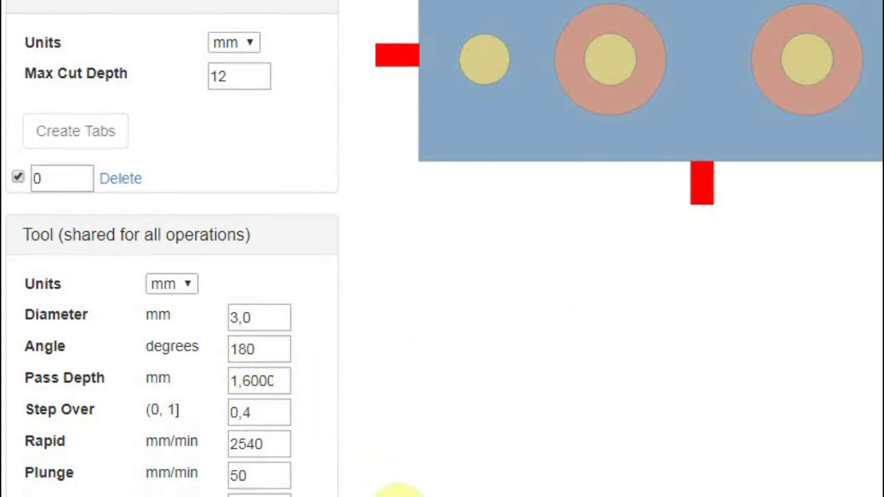
mouse_move(243, 395)
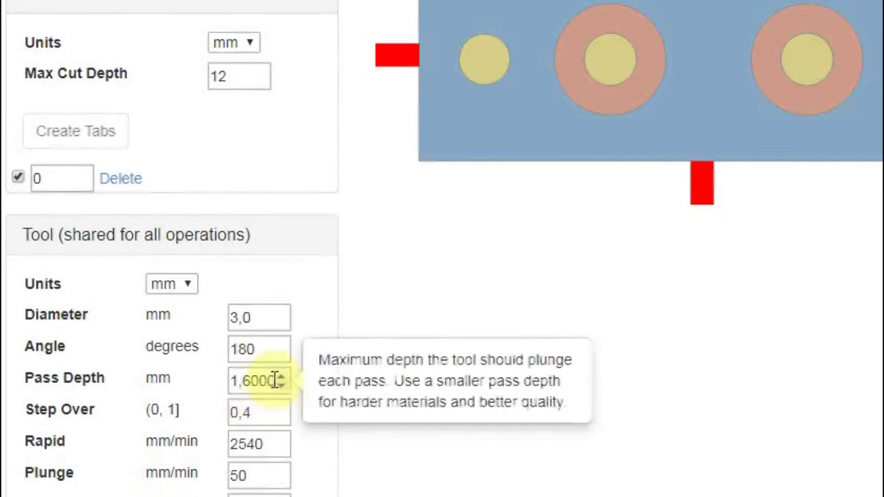
left_click_drag(278, 381, 230, 380)
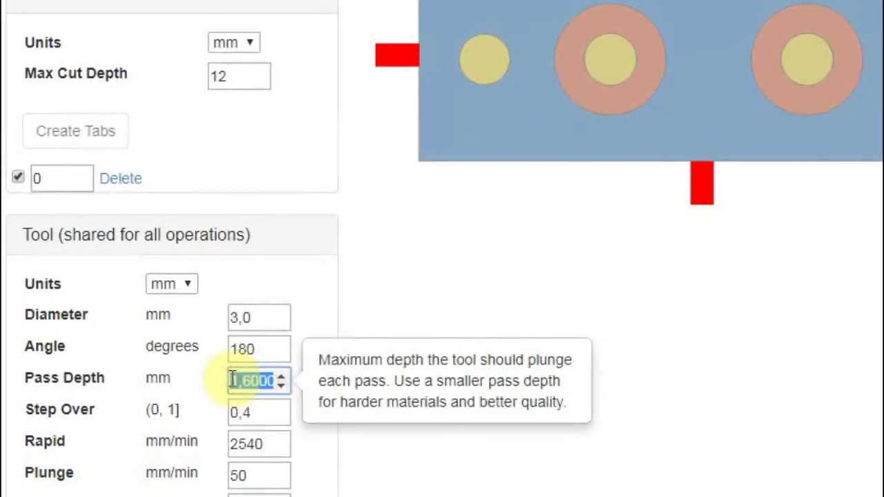
type("0,6")
key("BackSpace")
type("8")
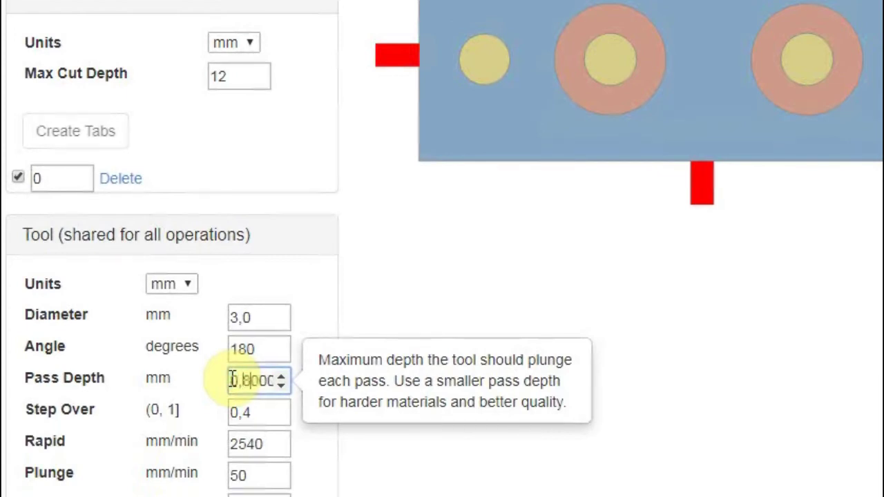
key("Delete")
key("Delete")
key("Delete")
left_click(316, 478)
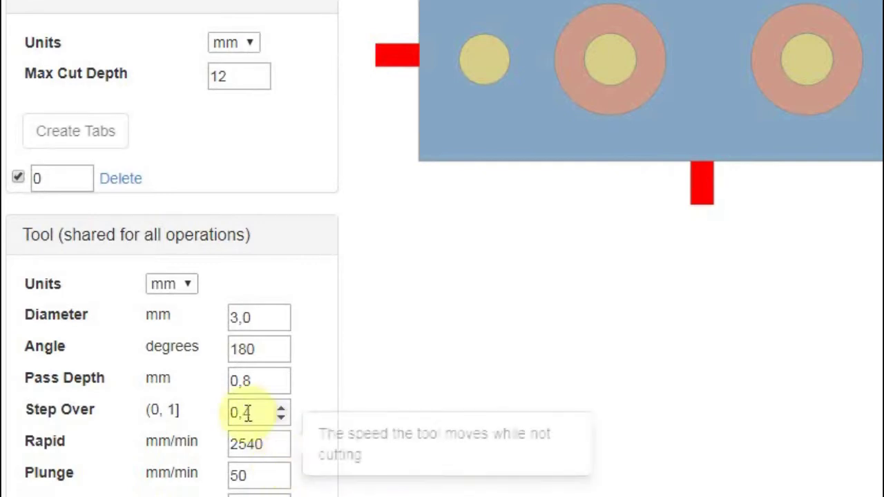
- Set the tool's rapid speed to 300 mm/min
mouse_move(253, 415)
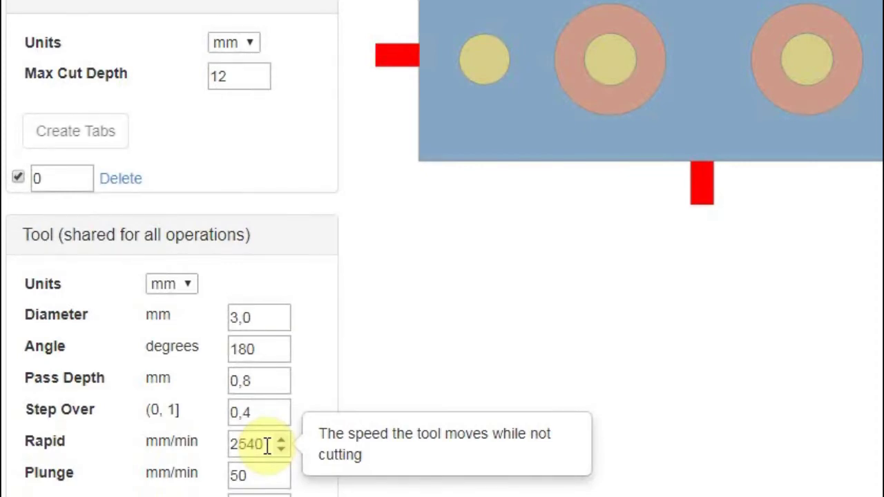
left_click_drag(266, 446, 221, 444)
type("300")
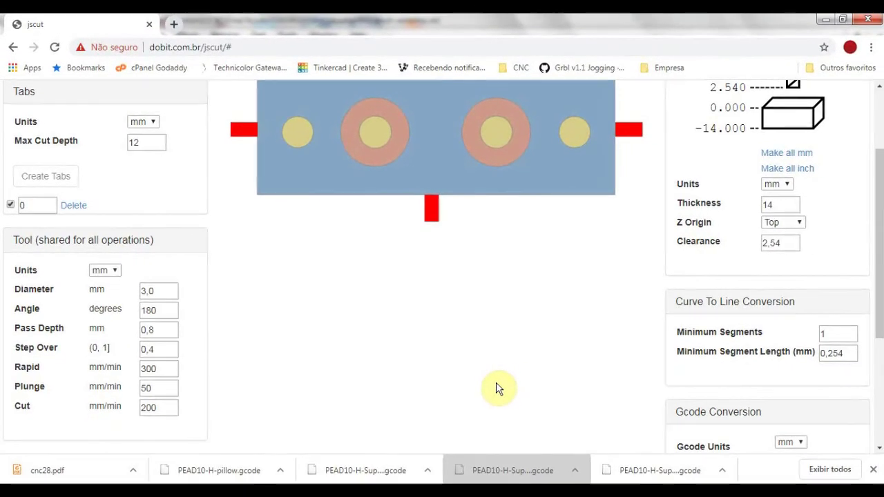
scroll(532, 399, "up", 1)
scroll(530, 404, "down", 1)
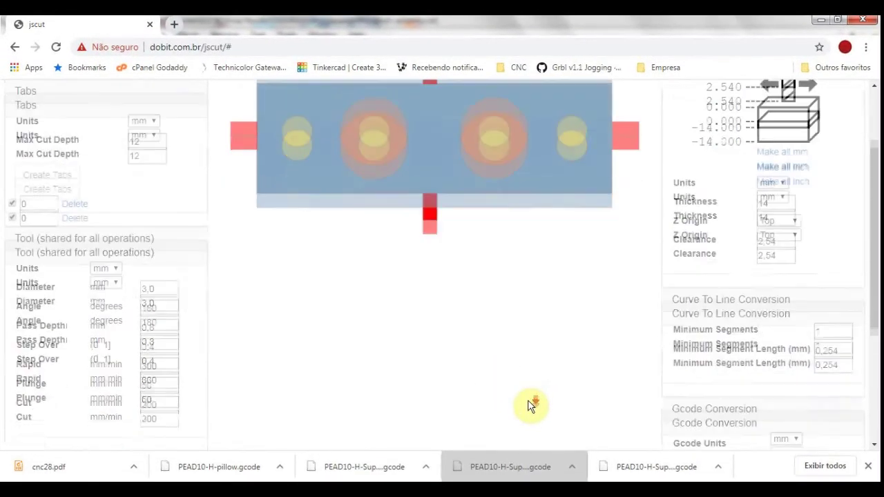
- Create one operation from the four small yellow holes and set its type to Inside
scroll(524, 404, "up", 2)
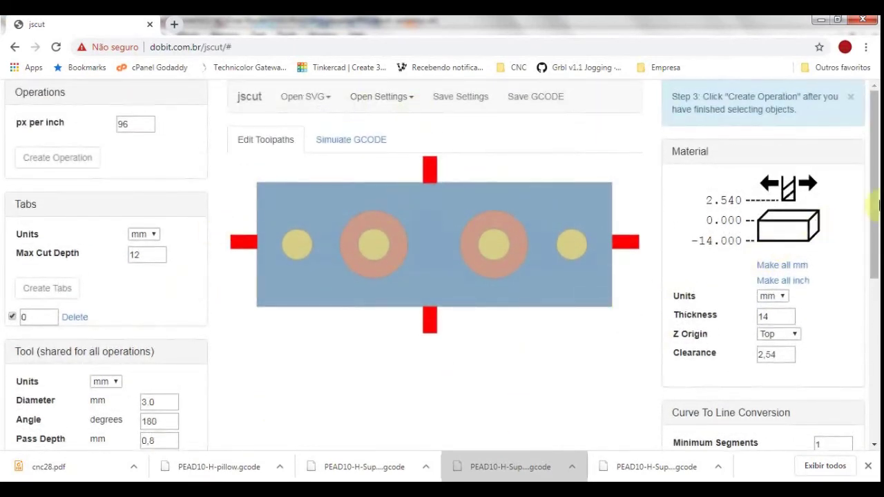
left_click_drag(872, 199, 870, 227)
scroll(871, 226, "up", 1)
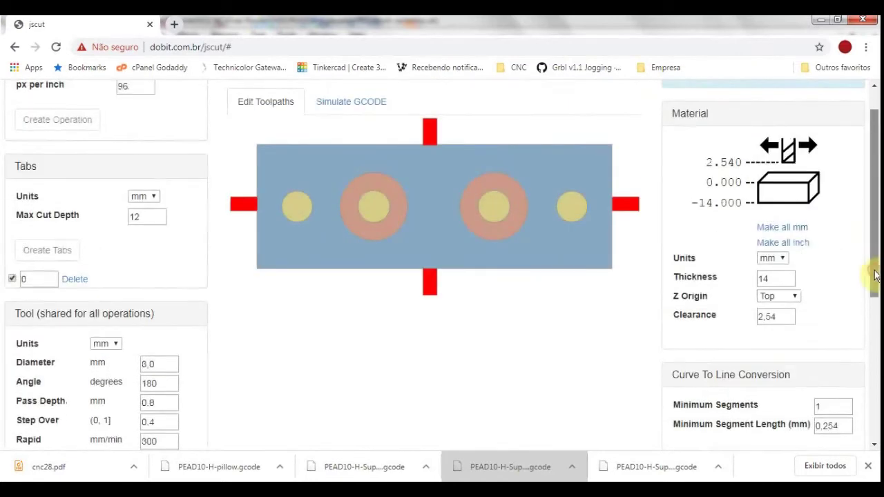
scroll(873, 273, "up", 1)
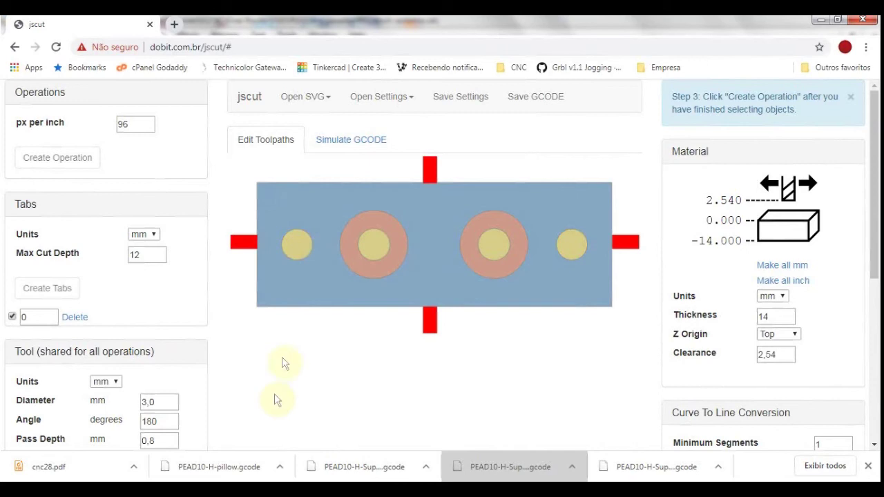
left_click(296, 248)
left_click(374, 247)
left_click(491, 241)
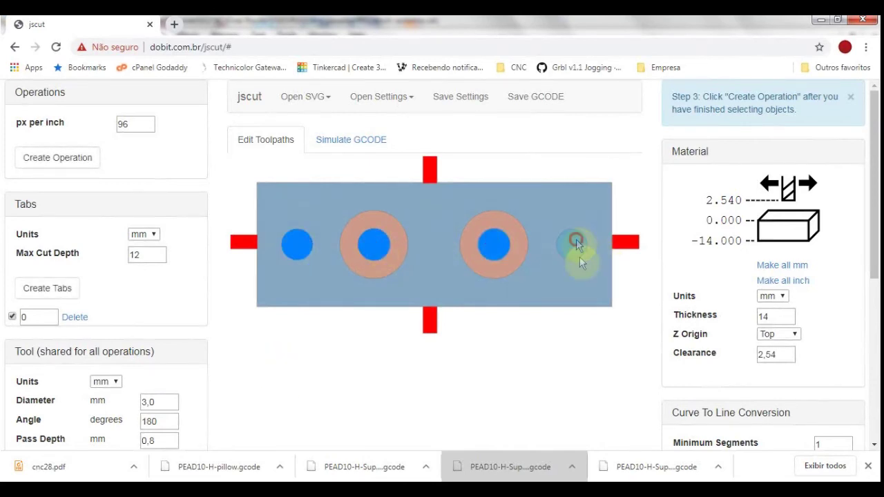
left_click(575, 242)
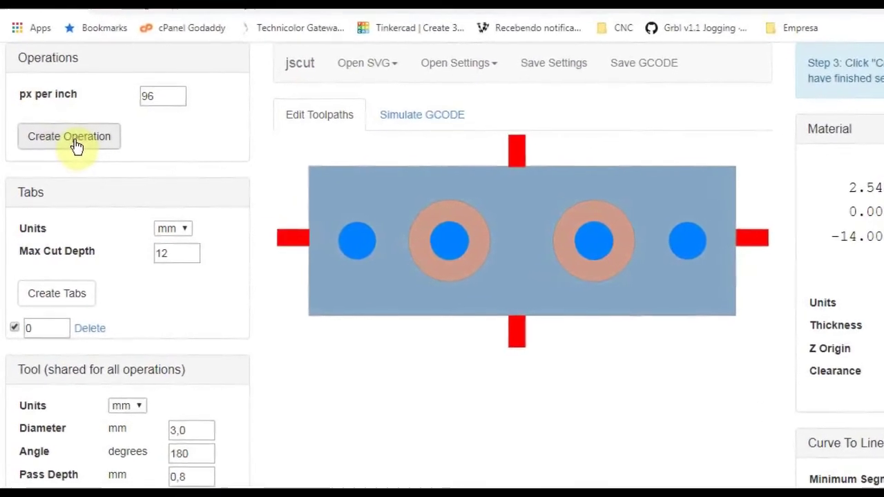
left_click(75, 141)
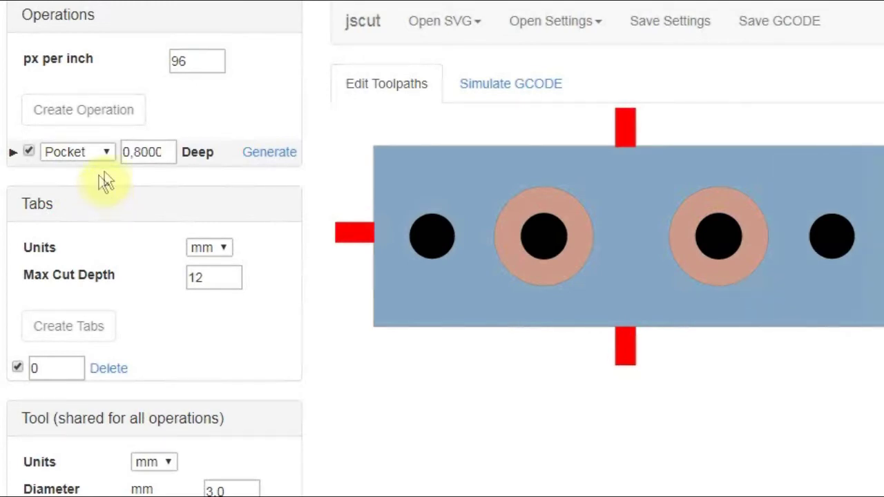
left_click(107, 153)
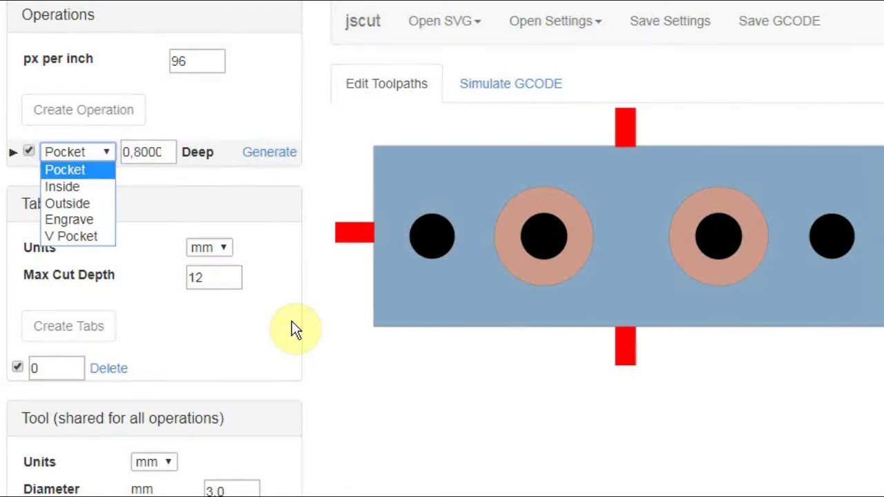
left_click(69, 188)
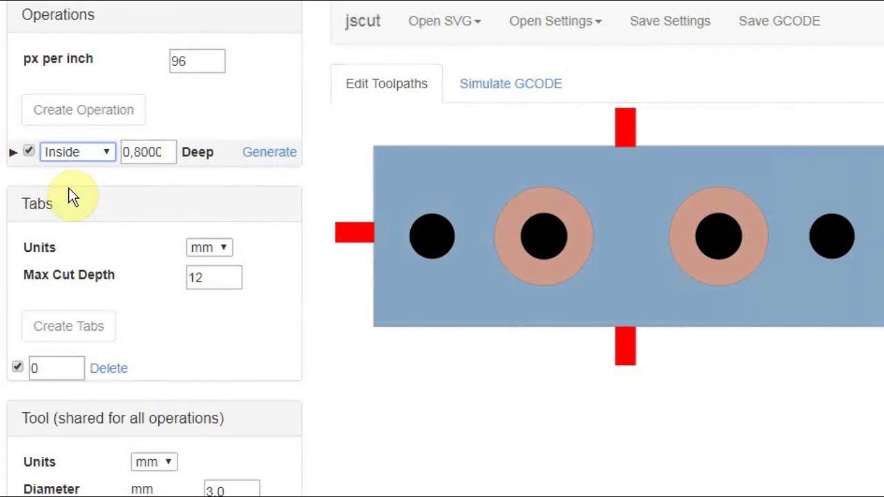
- Toggle the small-hole operation off and on, try the Outside type, and switch back to Inside
left_click(28, 151)
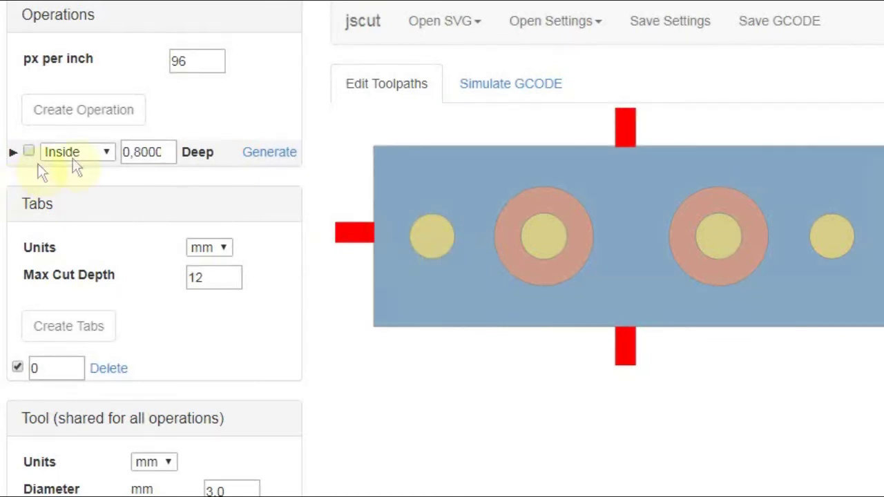
left_click(105, 154)
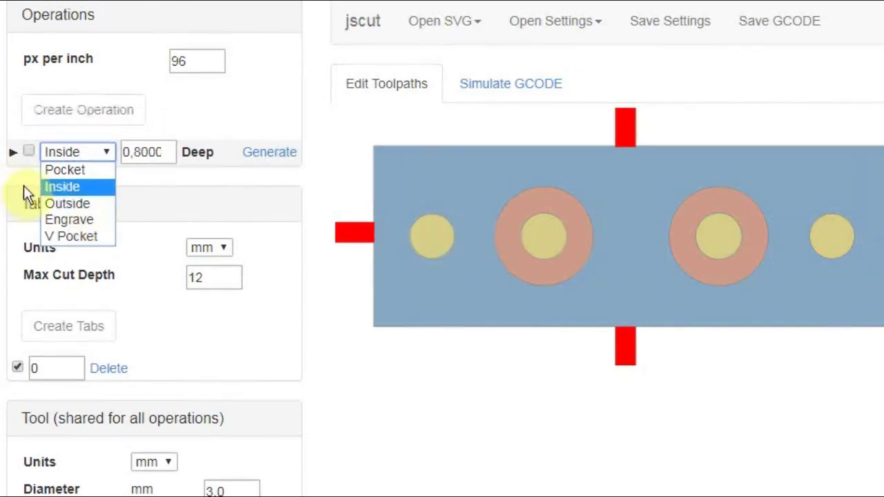
left_click(28, 152)
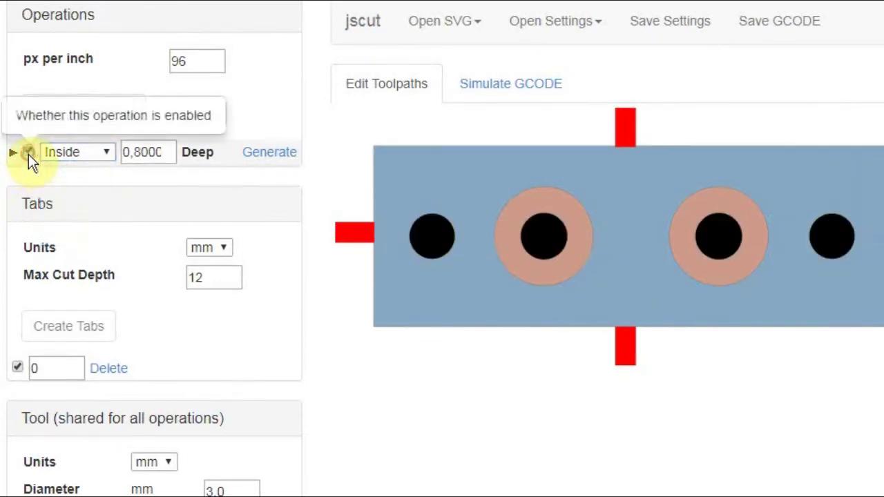
left_click(107, 153)
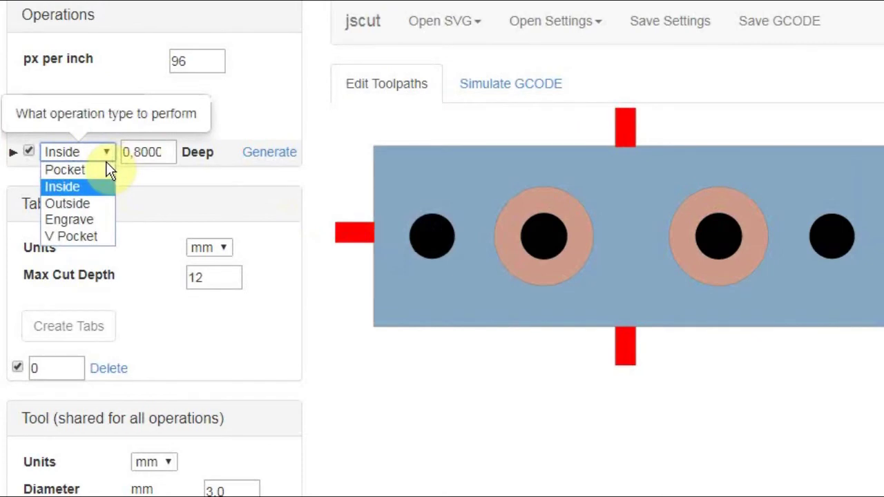
left_click(94, 203)
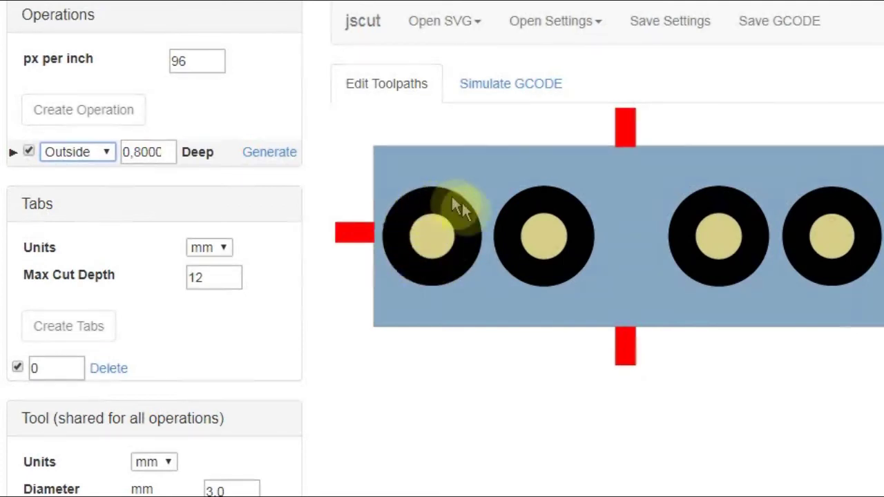
left_click(108, 154)
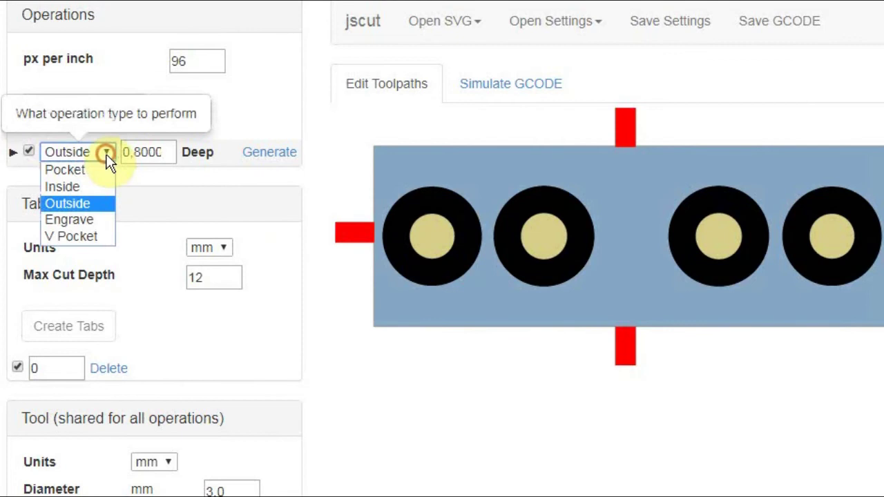
left_click(76, 186)
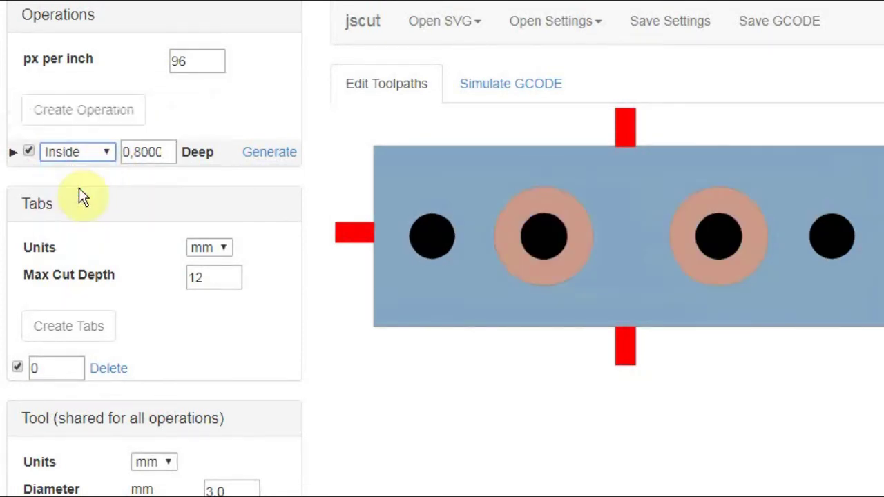
- Set the Inside operation's cut depth to 14,2 mm and generate its toolpath
left_click(168, 148)
left_click(167, 147)
left_click(167, 146)
left_click(167, 146)
left_click(167, 144)
left_click(167, 144)
left_click(167, 144)
left_click(138, 151)
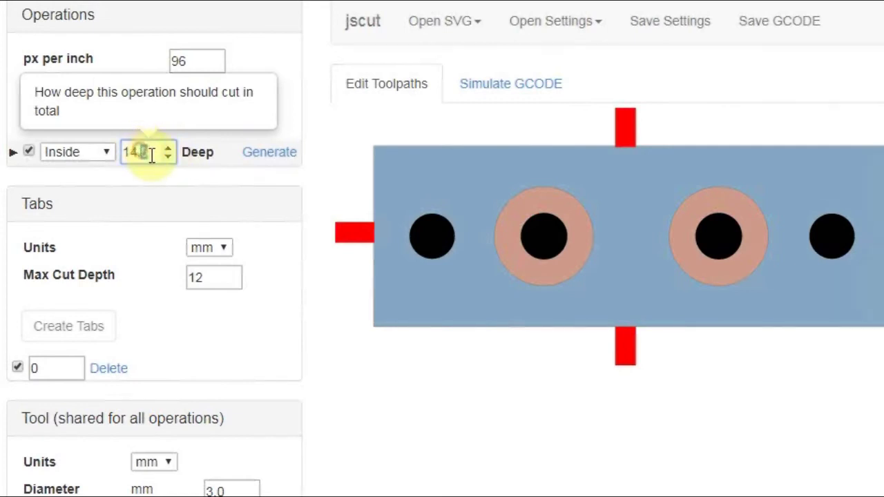
type("00")
key("BackSpace")
key("BackSpace")
type("2")
double_click(140, 152)
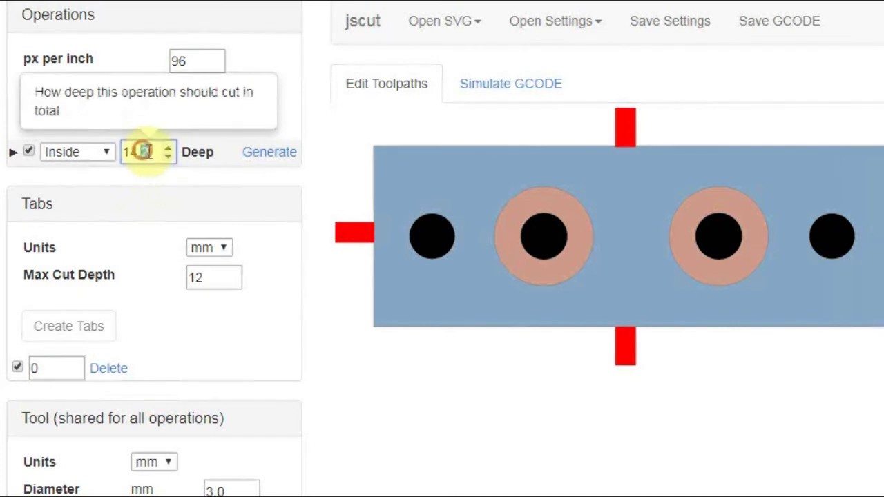
left_click(121, 249)
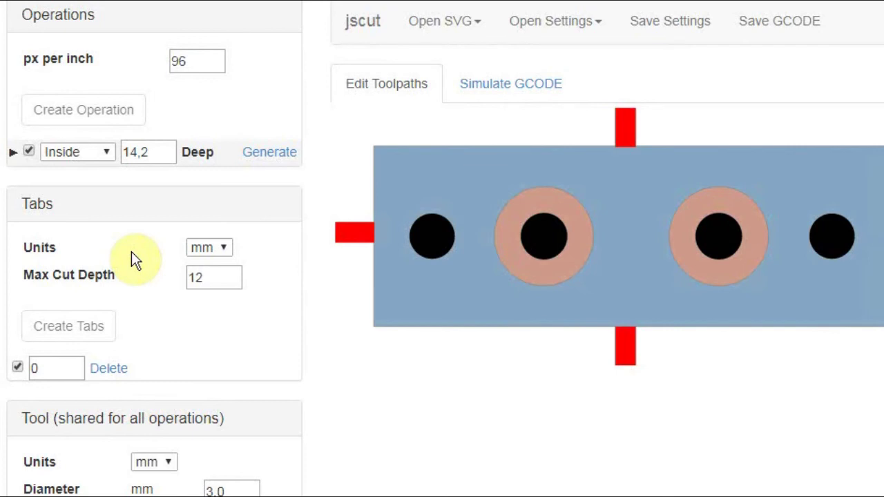
mouse_move(139, 159)
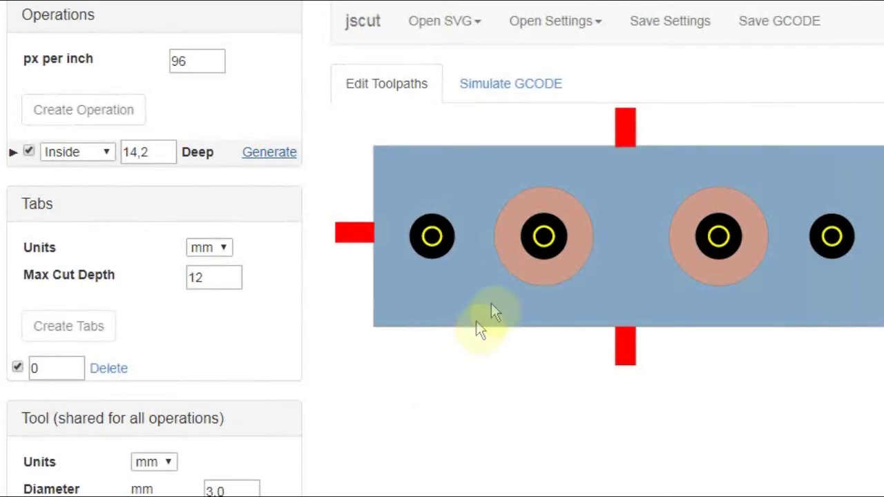
- Create a Pocket operation from the two large circles around the middle holes
left_click(540, 275)
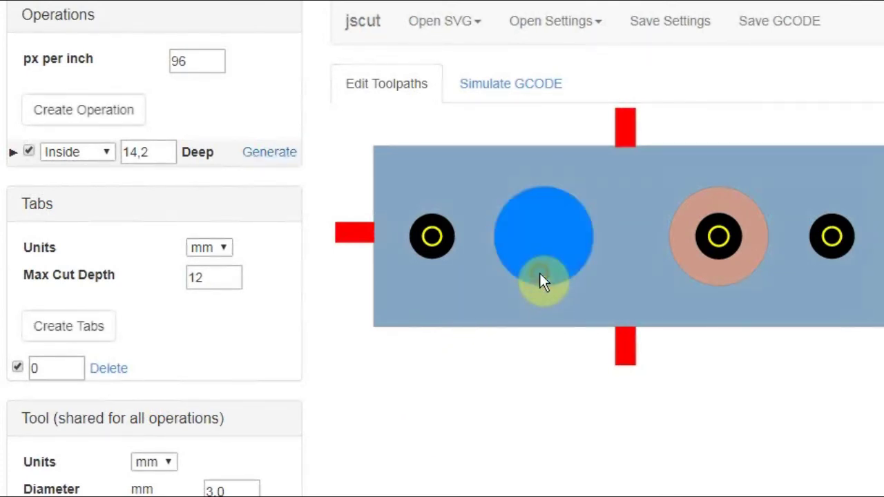
left_click(713, 282)
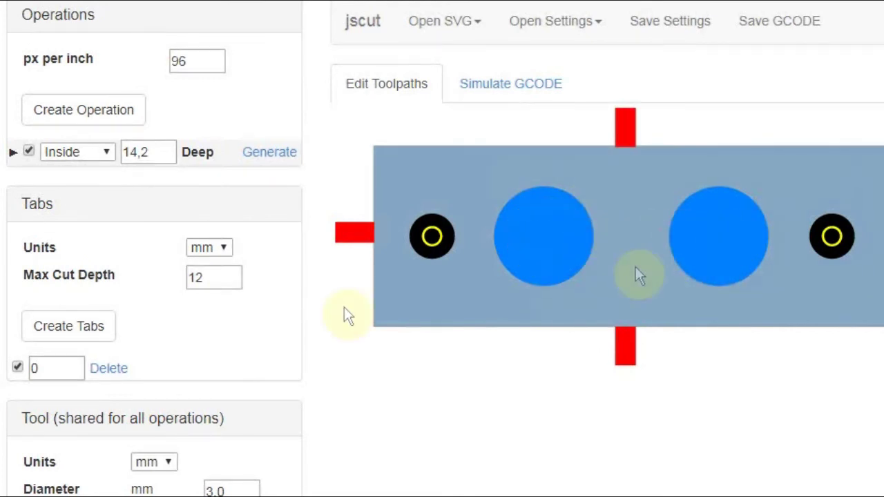
left_click(94, 118)
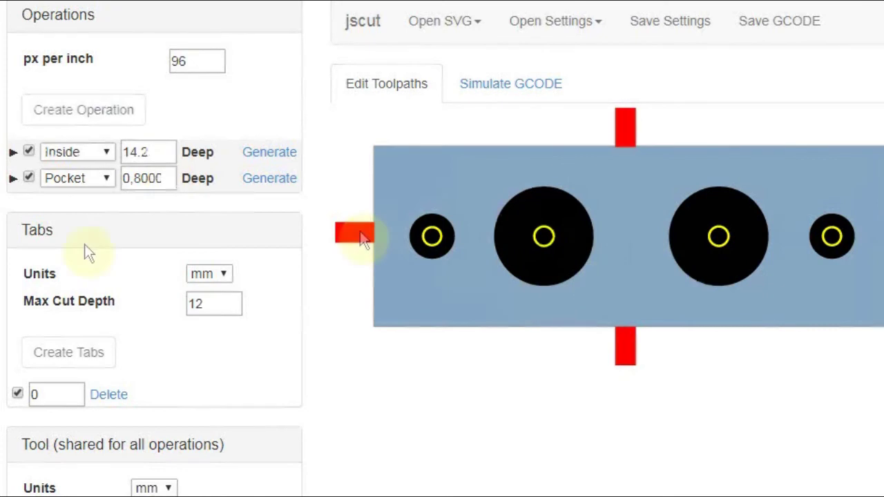
- Set the Pocket operation's cut depth to 3,0 mm and generate its toolpath
left_click(168, 176)
left_click(168, 176)
left_click(168, 175)
left_click(136, 178)
key("BackSpace")
type("0")
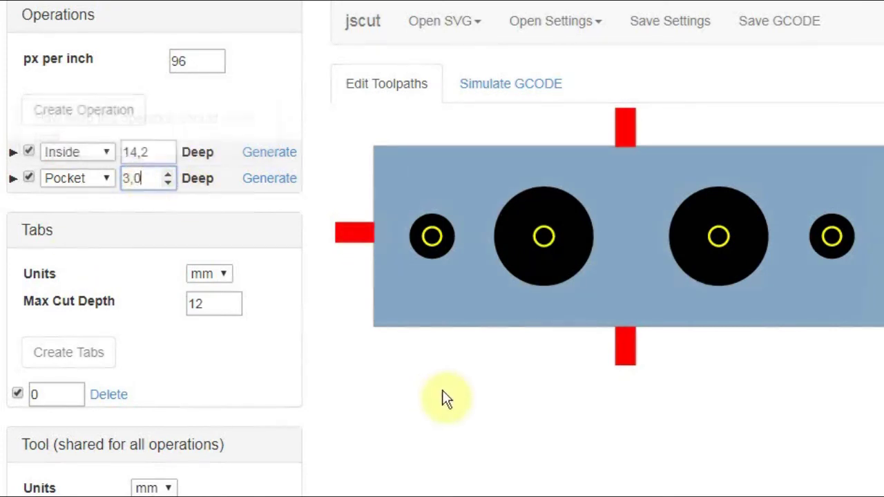
left_click(289, 181)
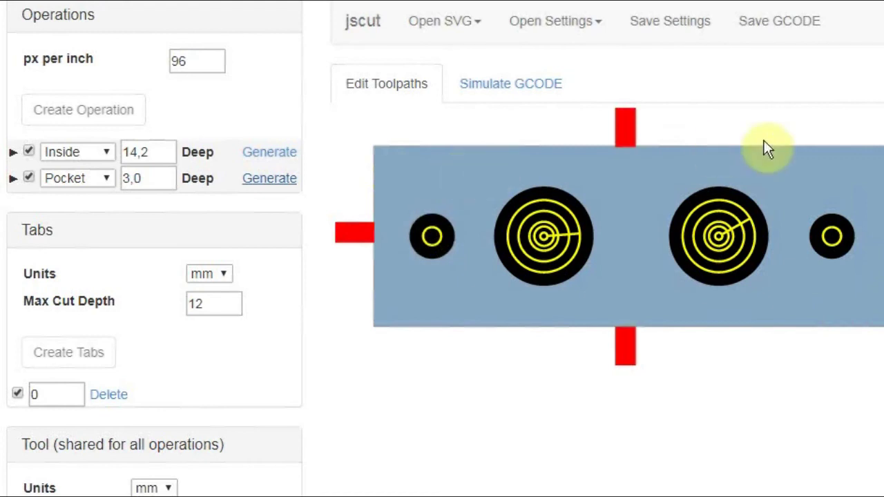
- Create an operation from the outer rectangle and set its type to Outside
left_click(444, 188)
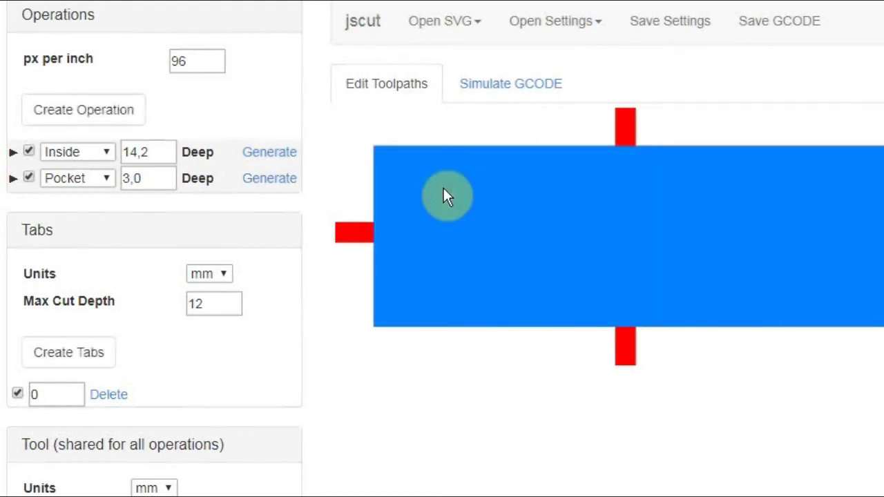
left_click(122, 112)
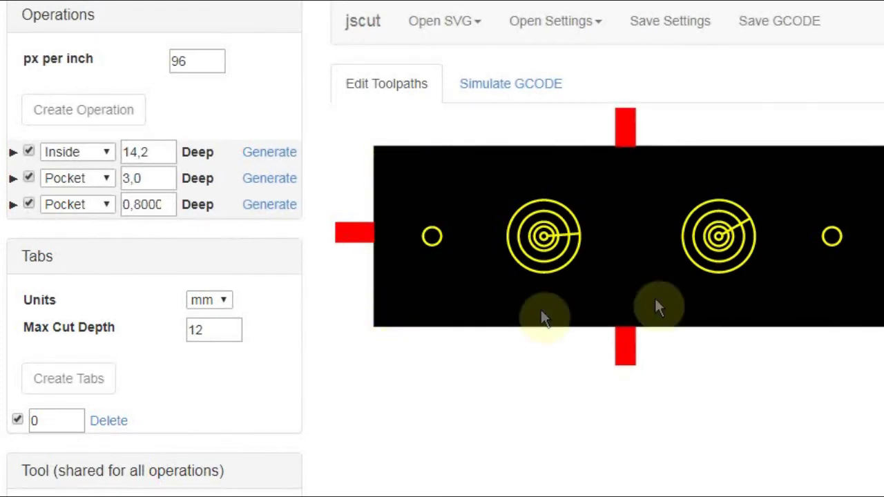
left_click(108, 206)
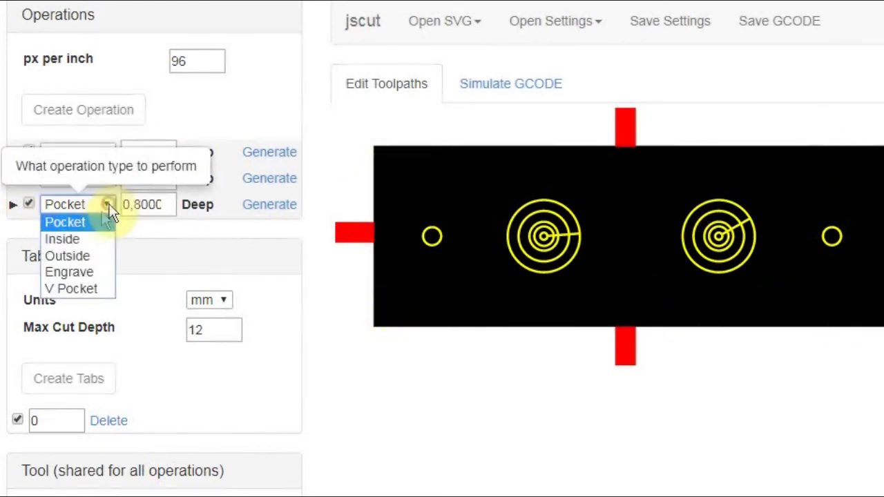
left_click(86, 255)
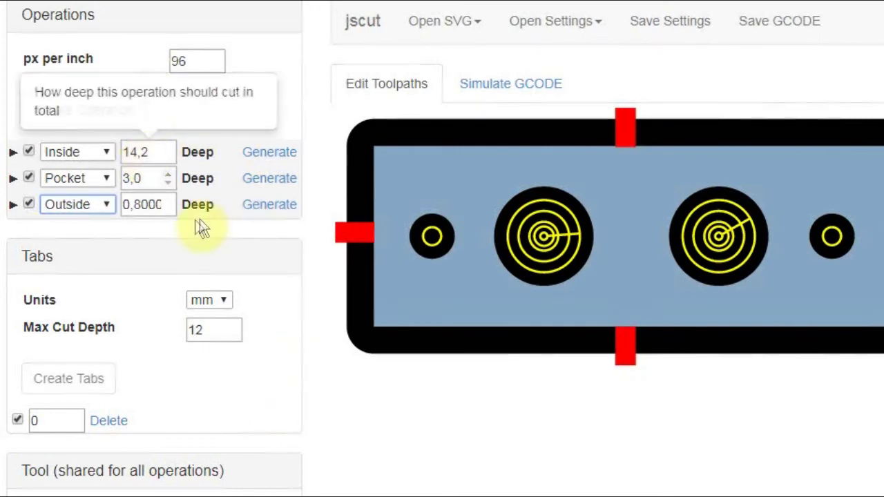
- Set the Outside operation's cut depth to 14,2 mm and generate its toolpath
left_click(168, 200)
left_click(167, 200)
left_click(167, 201)
left_click(170, 201)
left_click(170, 201)
left_click(171, 199)
left_click(173, 198)
left_click(173, 199)
left_click(172, 199)
left_click(171, 199)
left_click(167, 199)
left_click(169, 200)
left_click(170, 199)
left_click(170, 200)
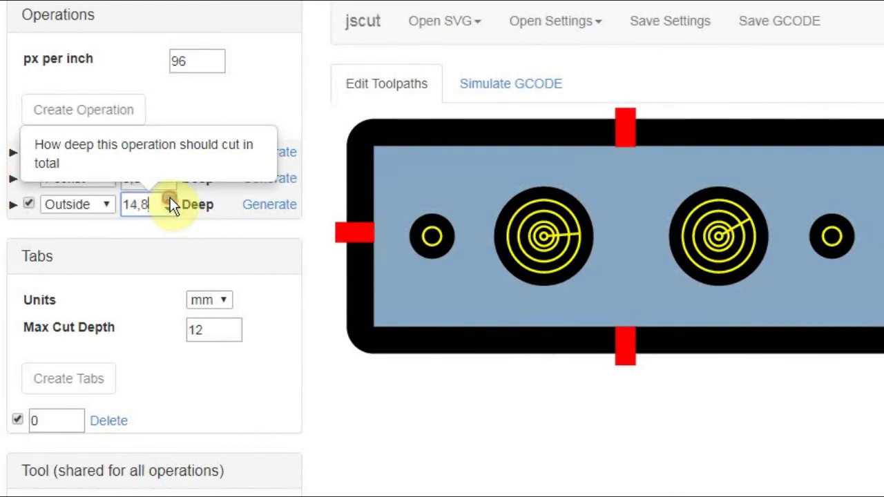
double_click(144, 205)
type("2")
left_click(270, 206)
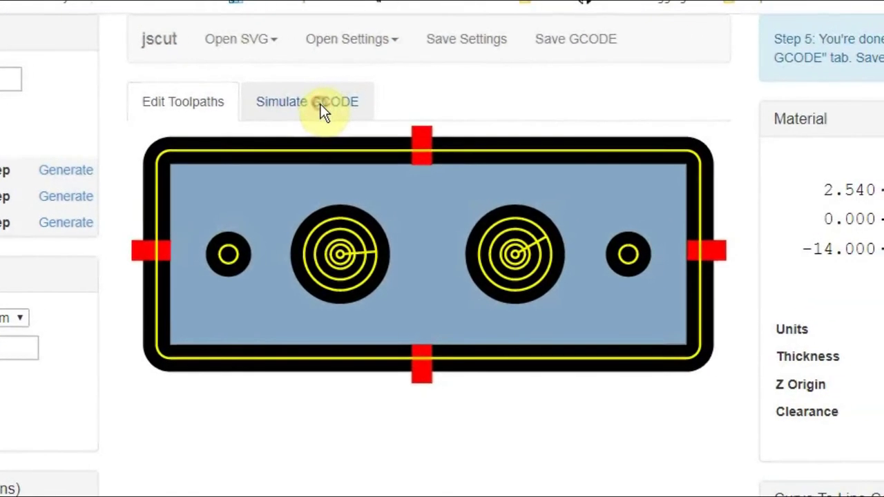
- Simulate the G-code and examine the holes, pockets, outer cut and tabs from a tilted view
left_click(377, 107)
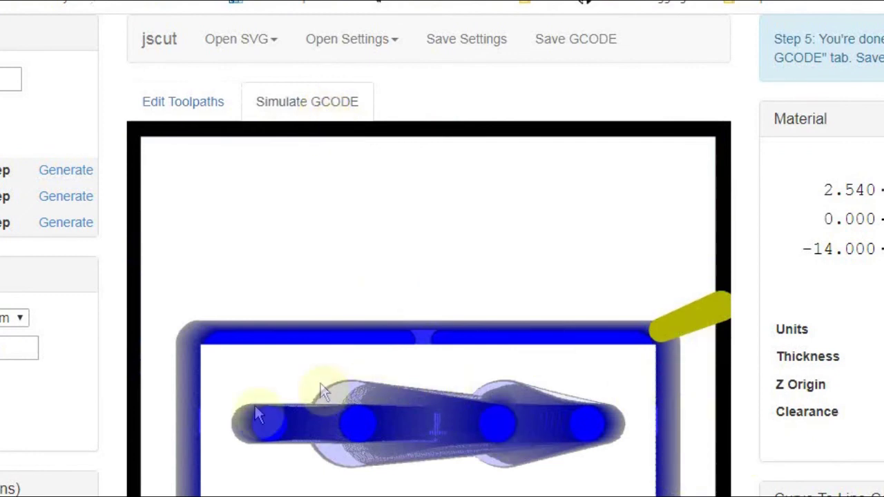
scroll(428, 276, "down", 3)
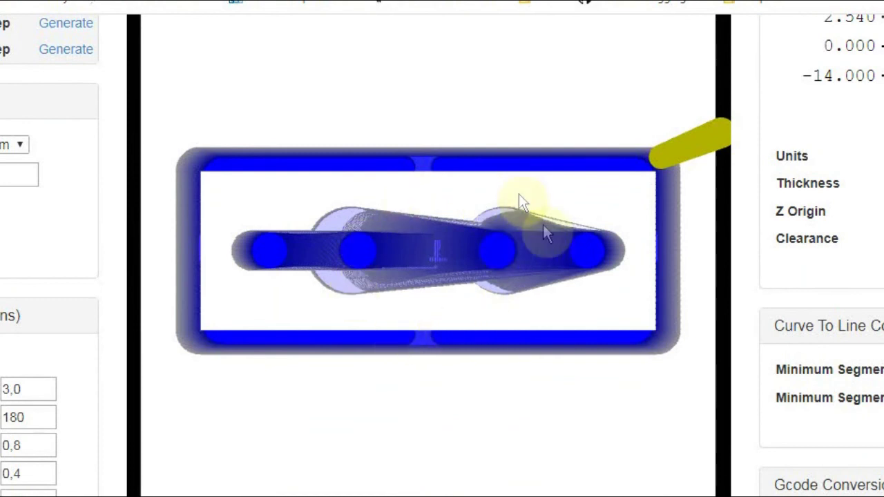
left_click_drag(505, 394, 522, 186)
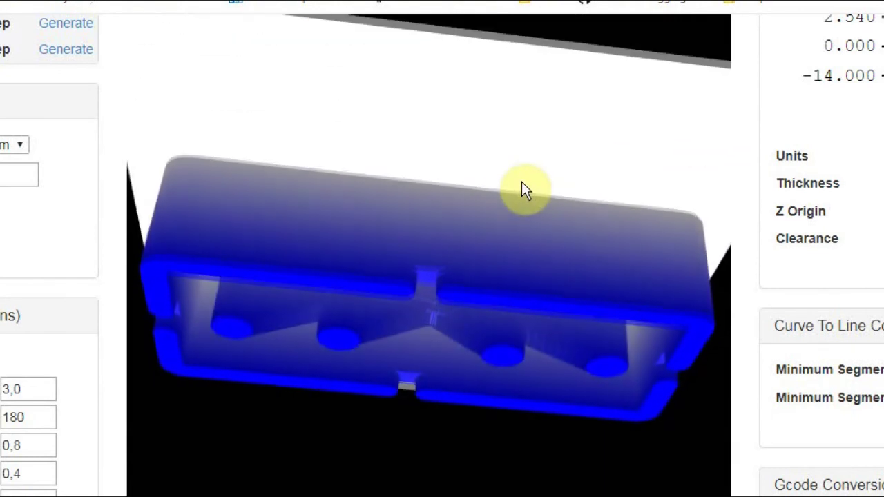
right_click(522, 182)
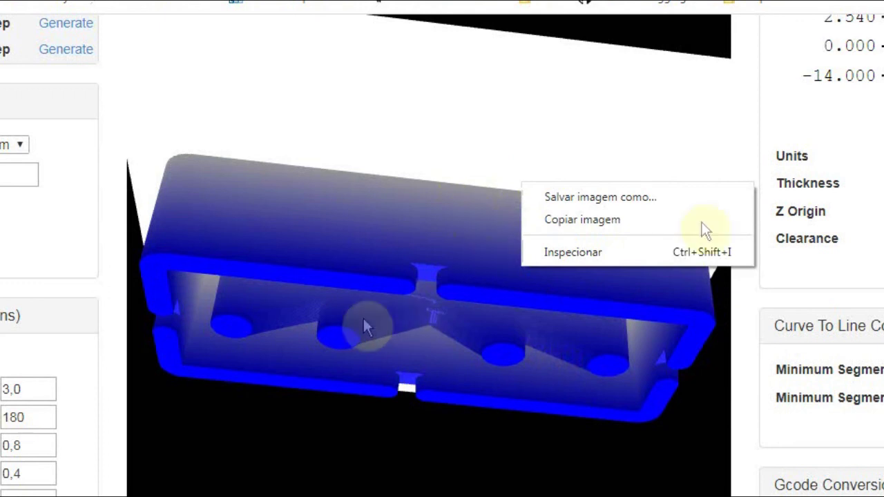
mouse_move(519, 114)
left_mouse_down()
mouse_move(501, 150)
mouse_move(522, 114)
left_mouse_up()
right_click(522, 114)
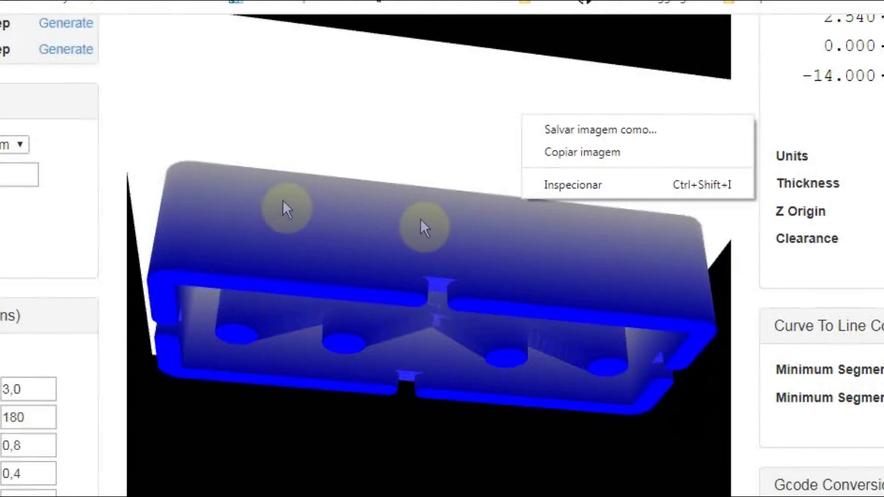
- Replay the G-code simulation along its timeline to examine the cutting sequence, and return to the toolpath editing view
scroll(427, 483, "down", 1)
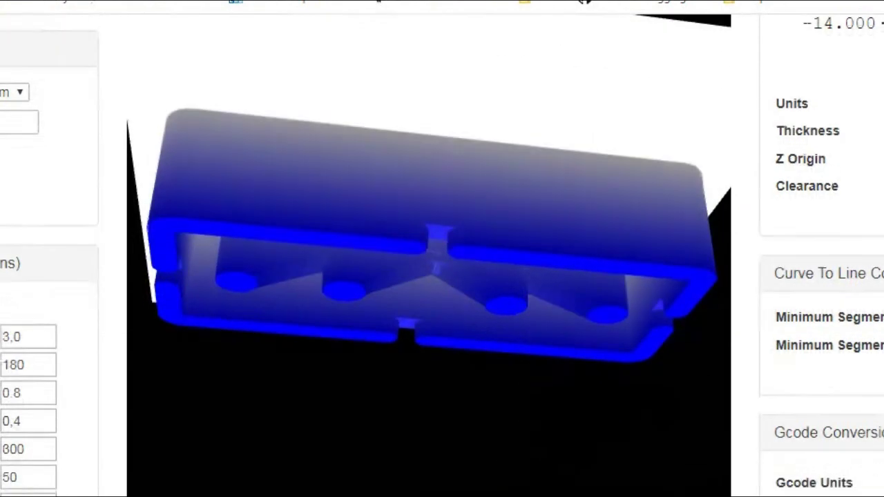
left_click_drag(428, 493, 244, 495)
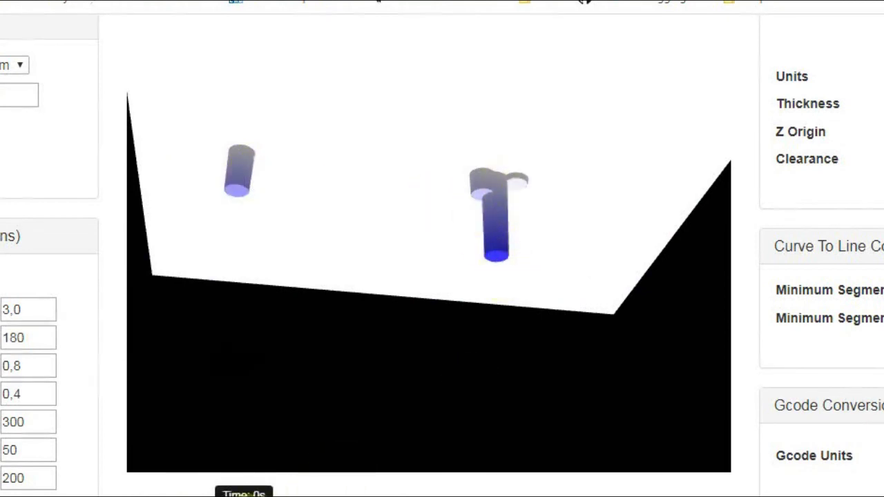
left_click_drag(264, 496, 452, 495)
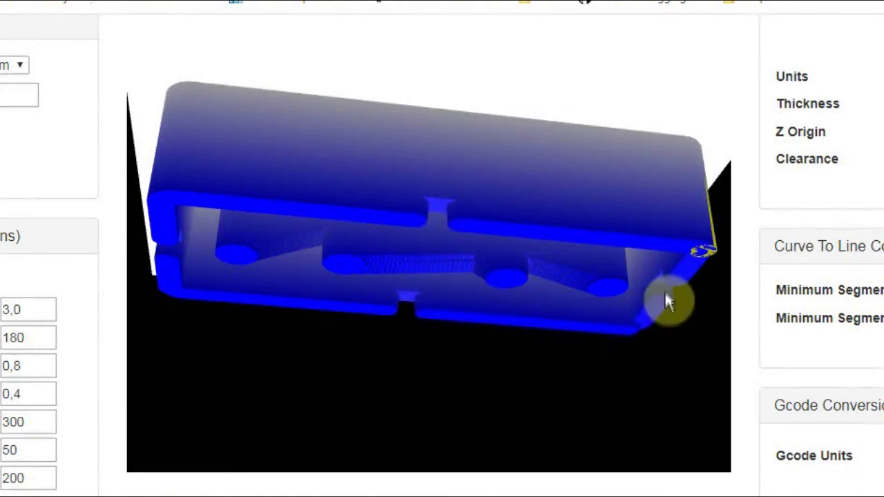
left_click_drag(439, 496, 440, 496)
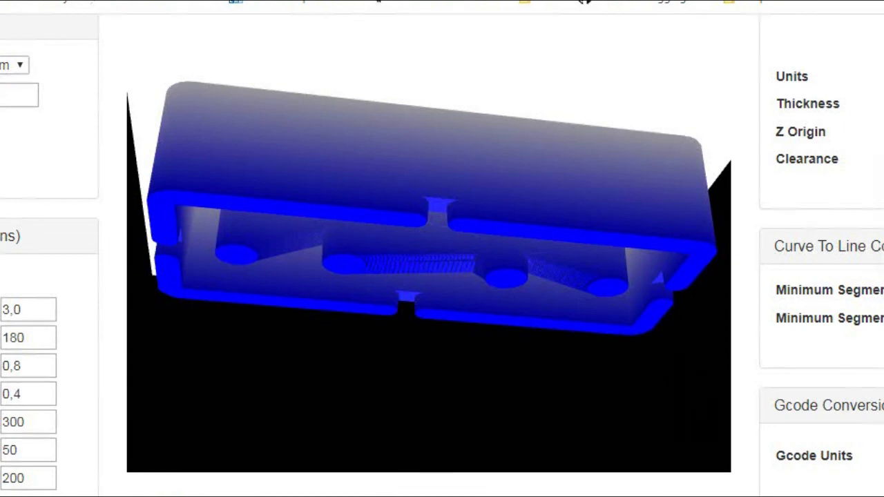
scroll(61, 178, "up", 2)
scroll(335, 145, "up", 4)
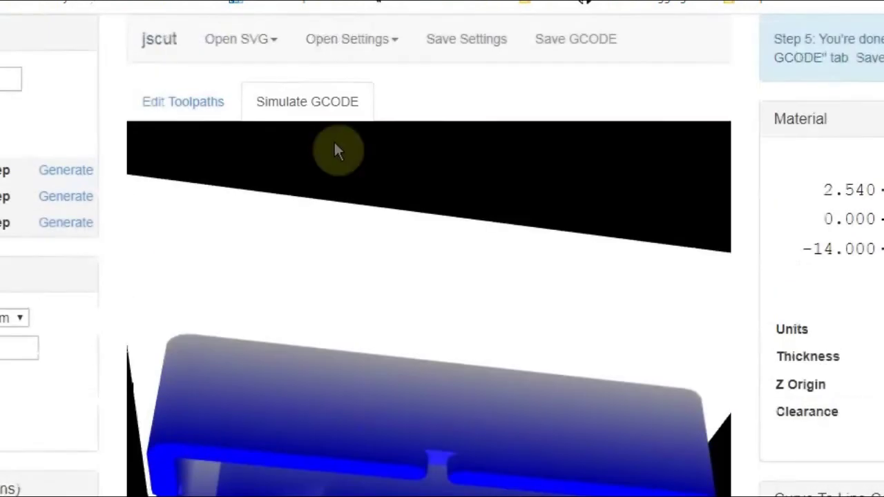
left_click(191, 105)
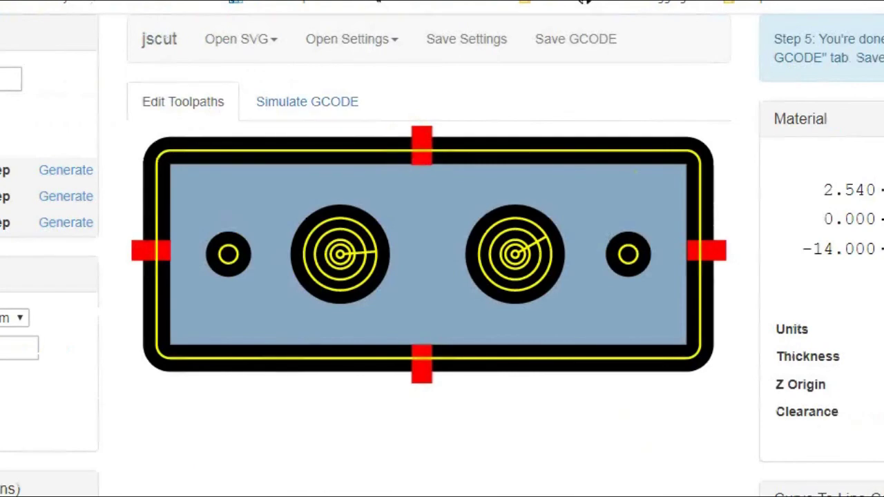
- Set the G-code zero at the part's lower left and enable the return to 0,0 at the end
scroll(442, 255, "down", 7)
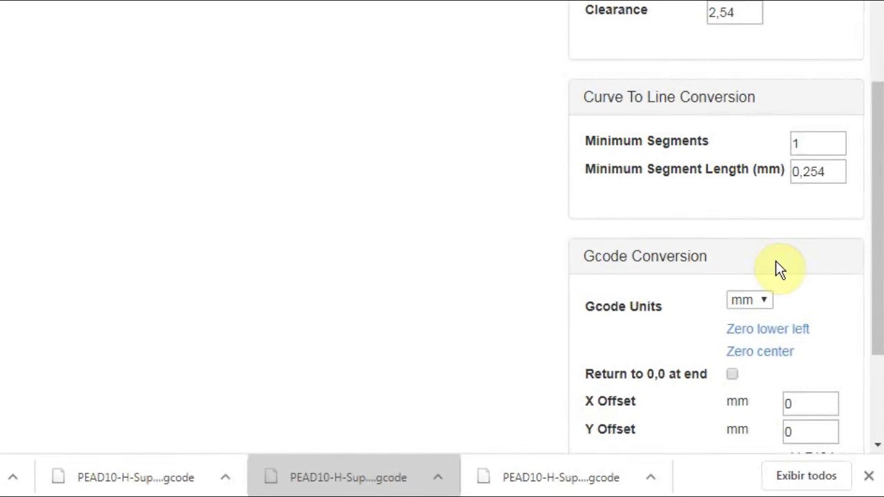
mouse_move(805, 172)
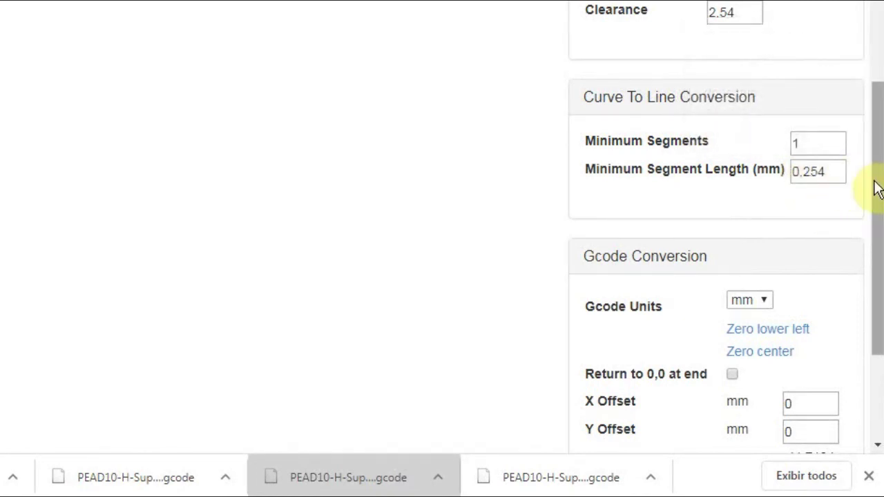
scroll(875, 188, "down", 2)
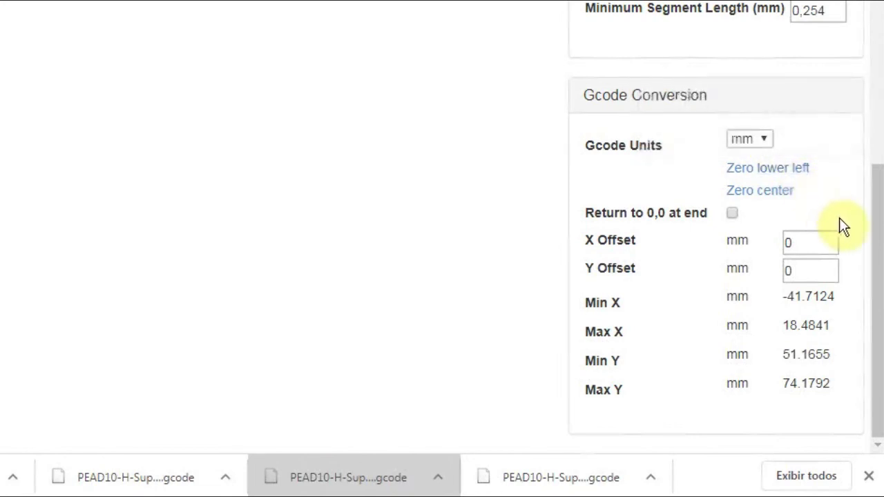
left_click(799, 172)
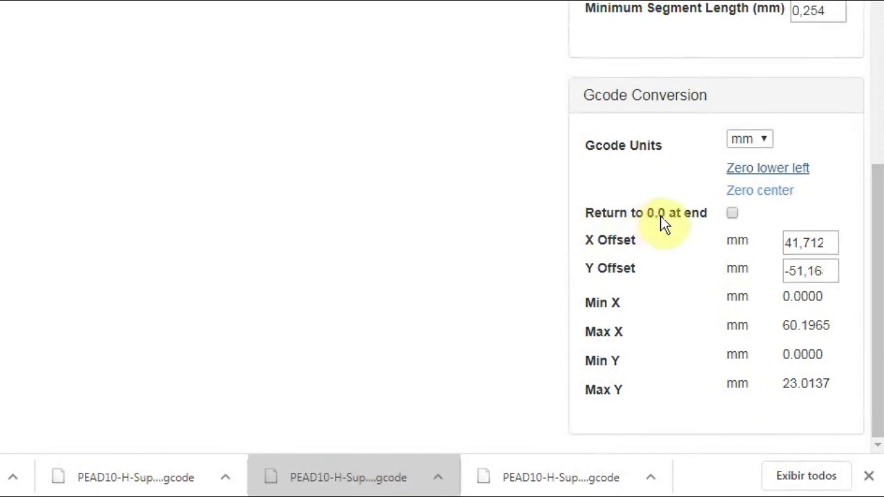
left_click(732, 213)
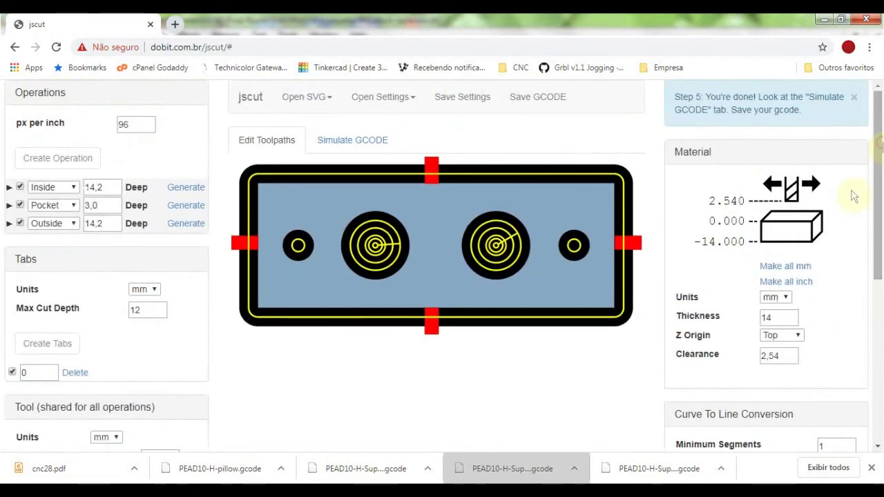
- Save the G-code as a local file named exemplo.gcode in the videos folder inside My Documents > CNC
left_click(541, 99)
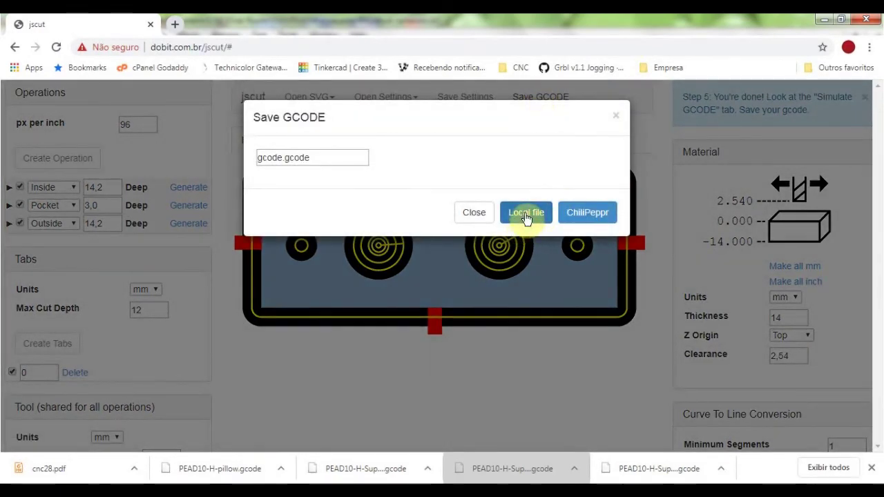
left_click(526, 216)
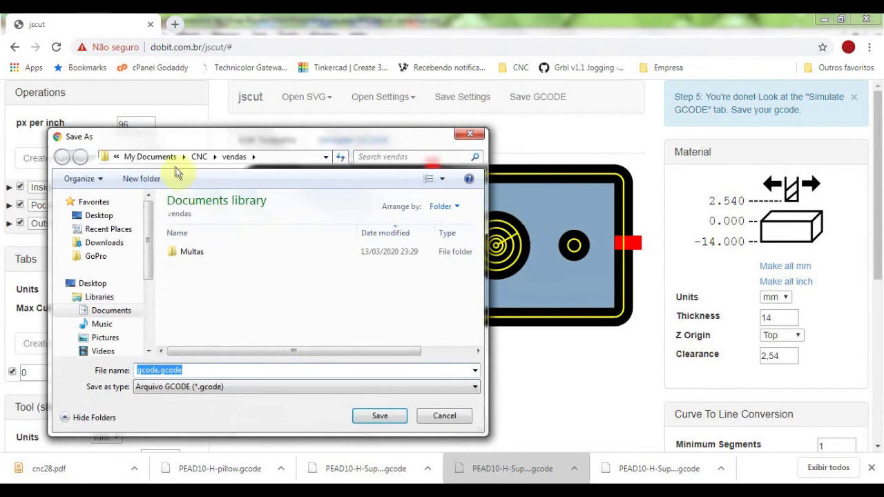
left_click(153, 157)
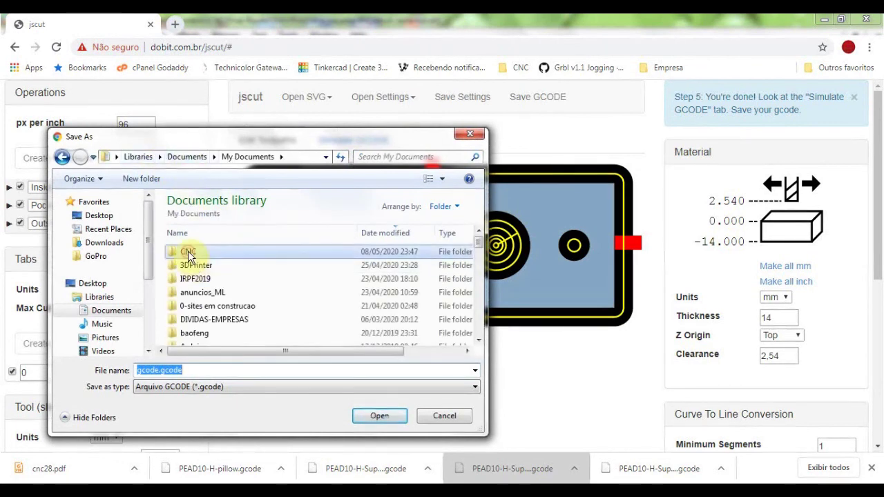
double_click(188, 251)
double_click(189, 252)
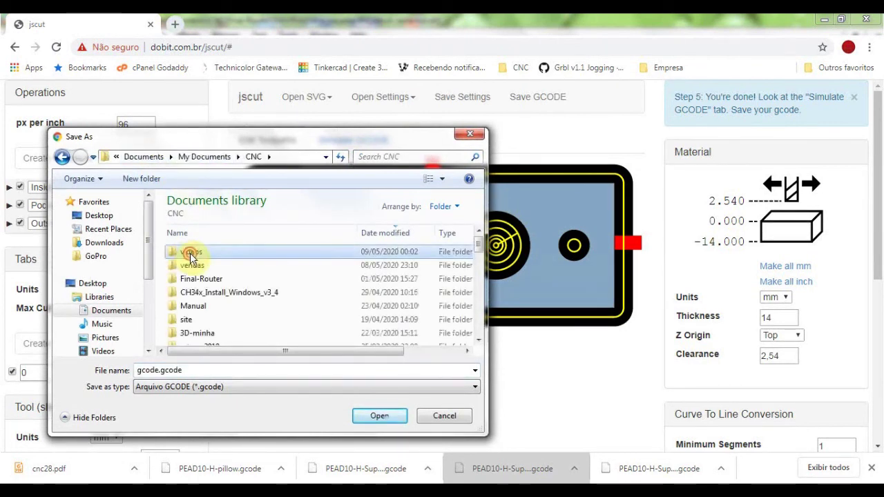
double_click(159, 370)
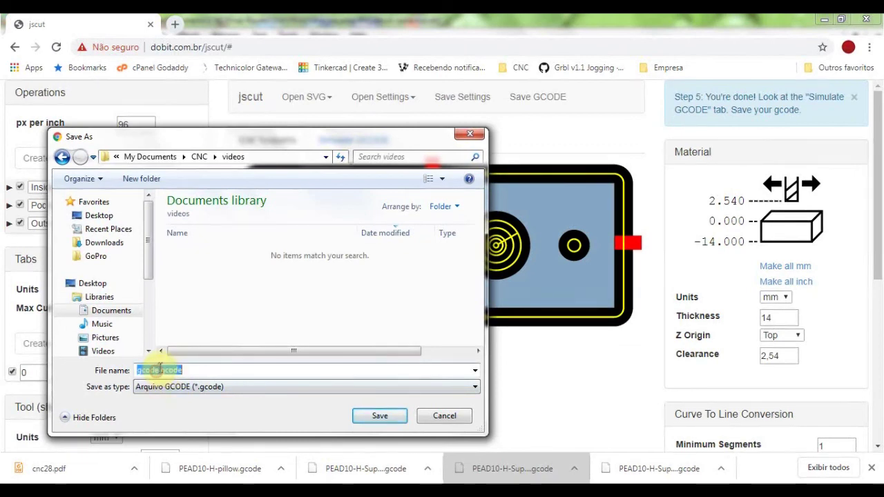
left_click_drag(159, 370, 91, 373)
type("exempl")
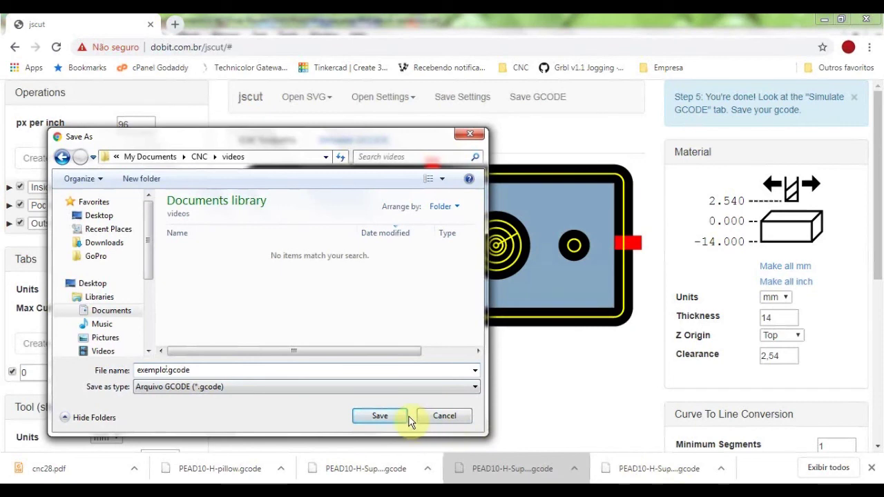
left_click(384, 415)
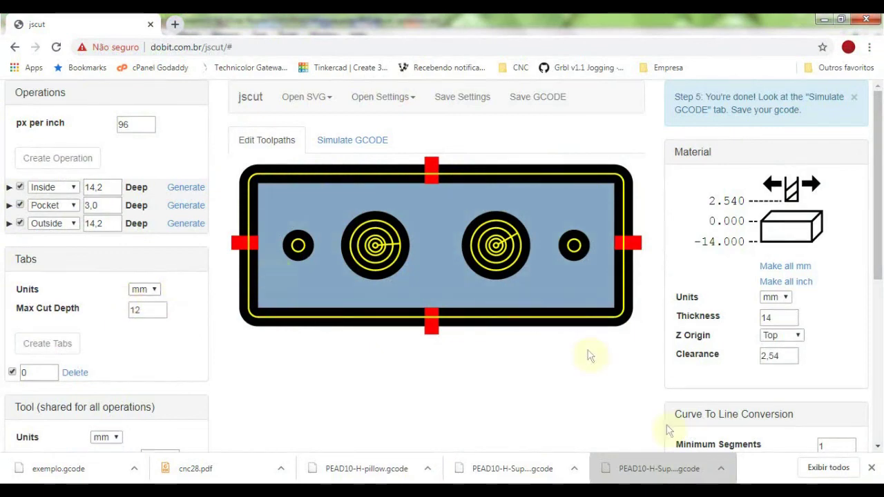
- Switch to Grbl Controller and load exemplo.gcode from the CNC videos folder as the file to send
left_click(882, 483)
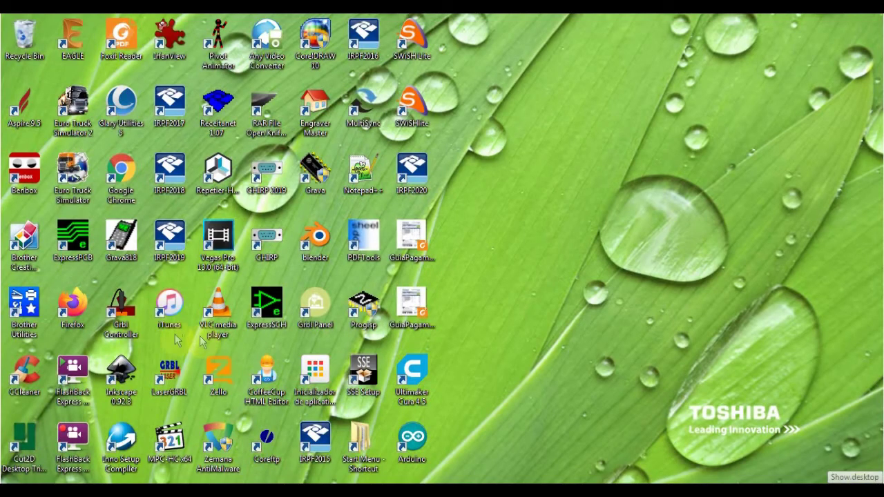
double_click(116, 310)
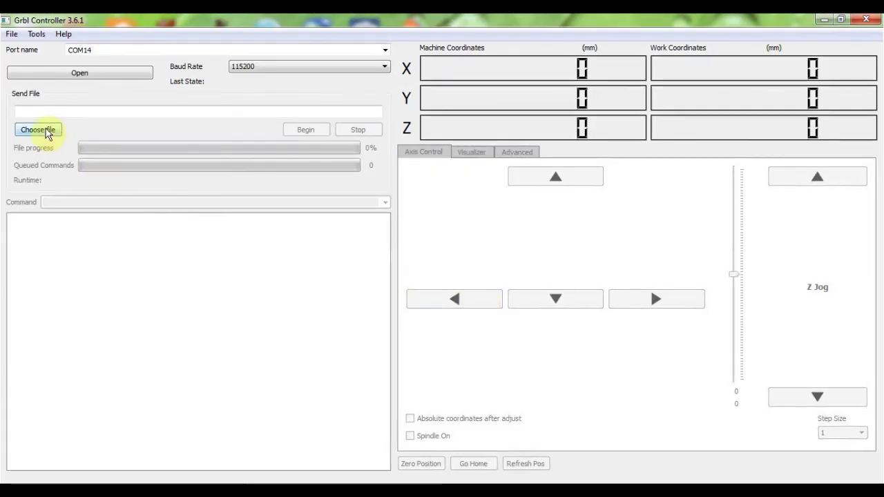
left_click(47, 133)
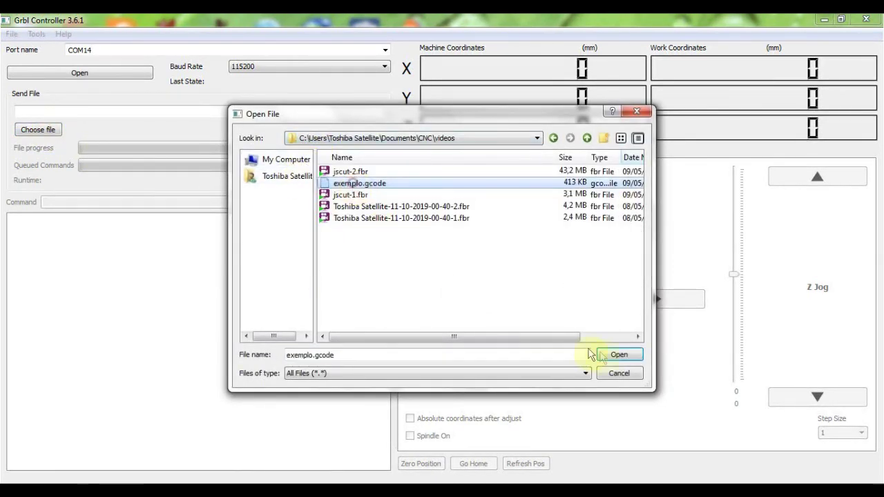
left_click(620, 355)
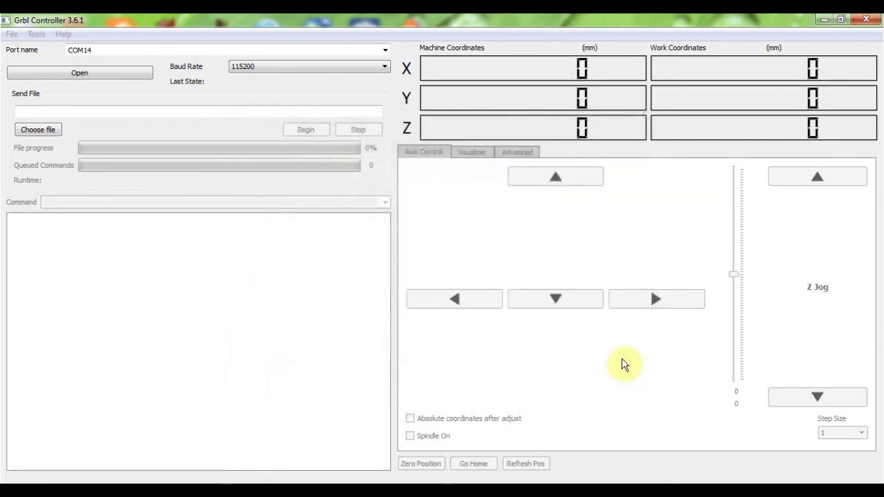